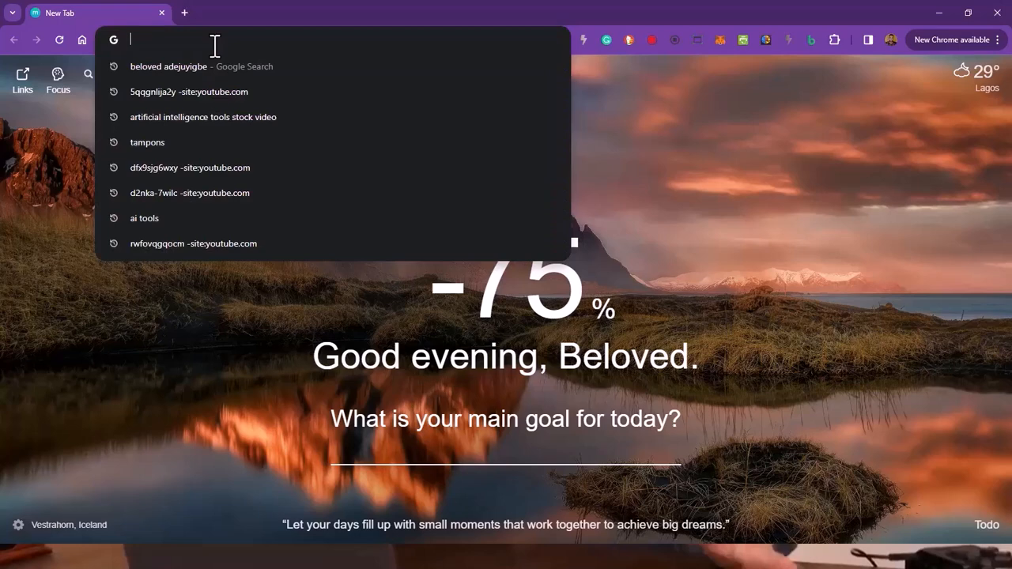
Step: Open the writemail.ai website
{"action": "type", "text": "writem"}
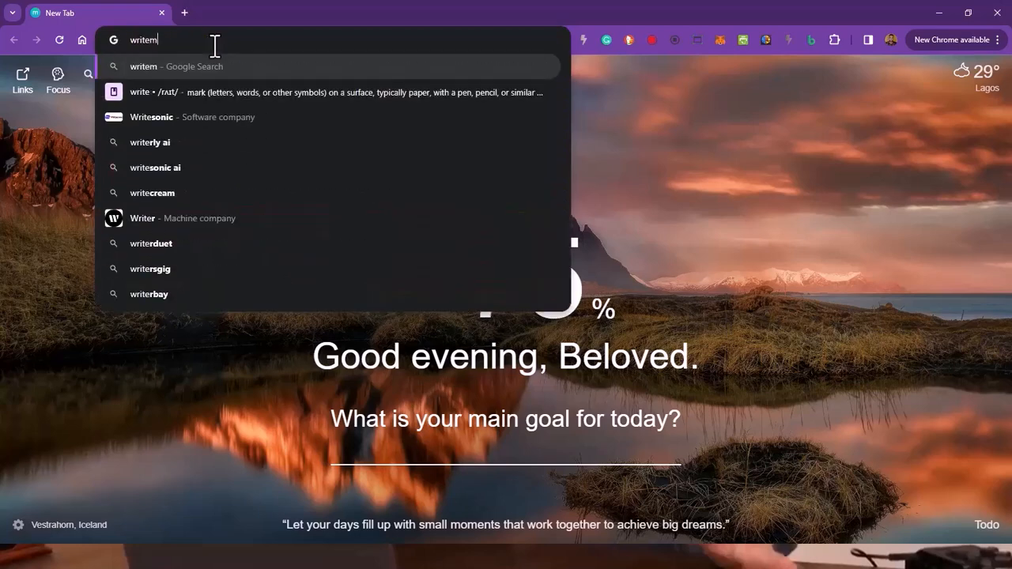
{"action": "type", "text": "ail"}
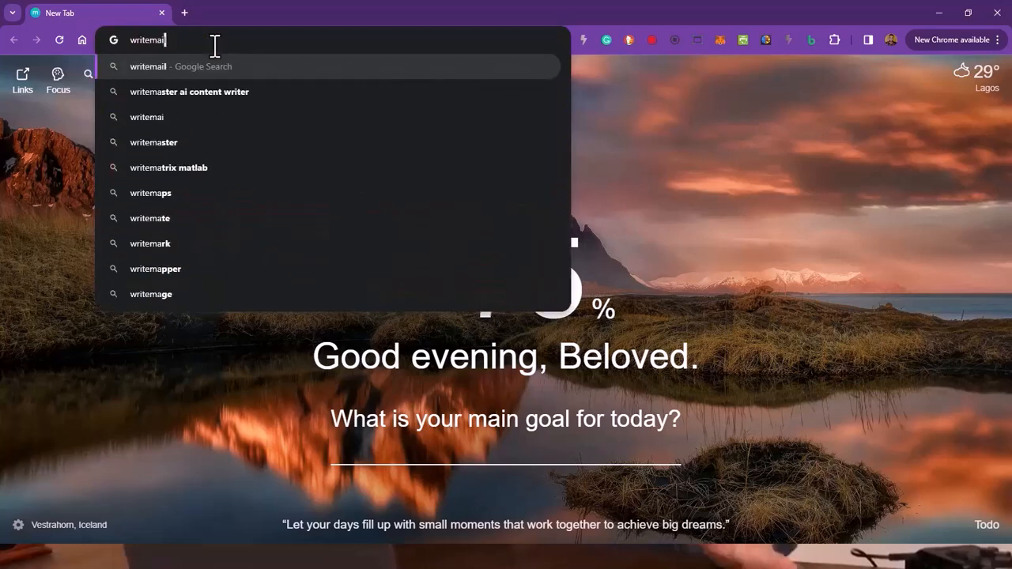
{"action": "type", "text": ".c"}
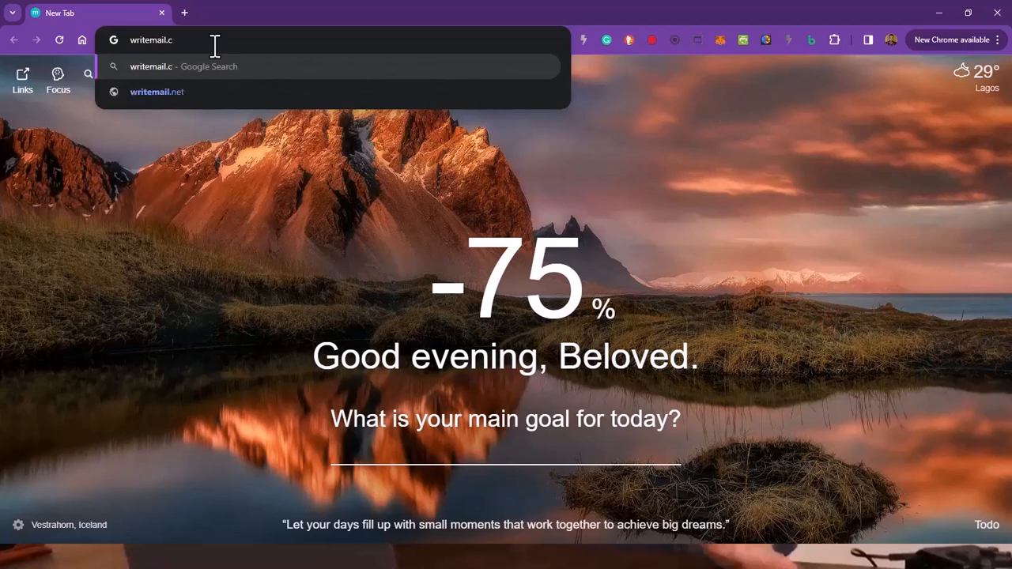
{"action": "key", "text": "BackSpace"}
{"action": "type", "text": "ai"}
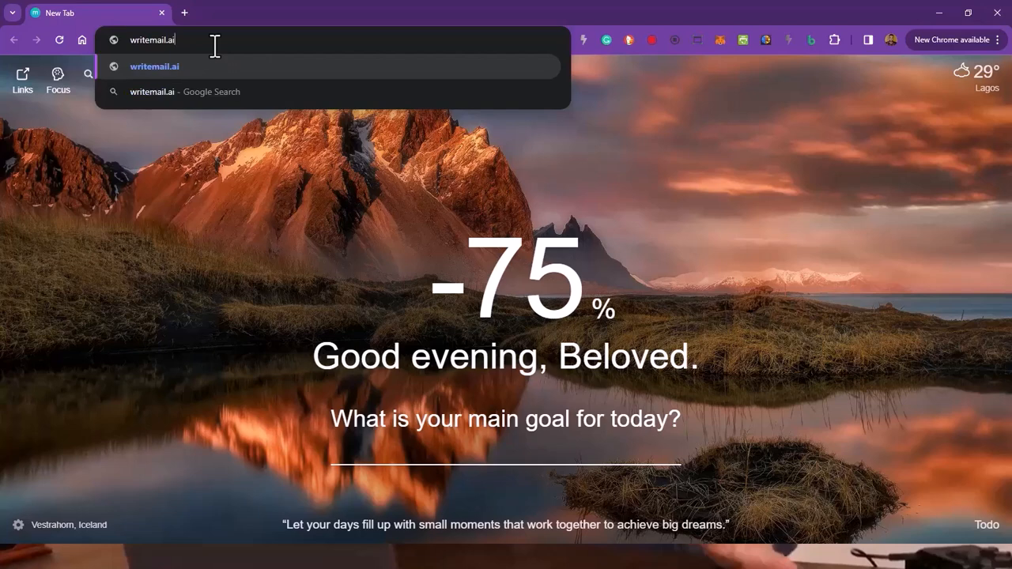
{"action": "key", "text": "Return"}
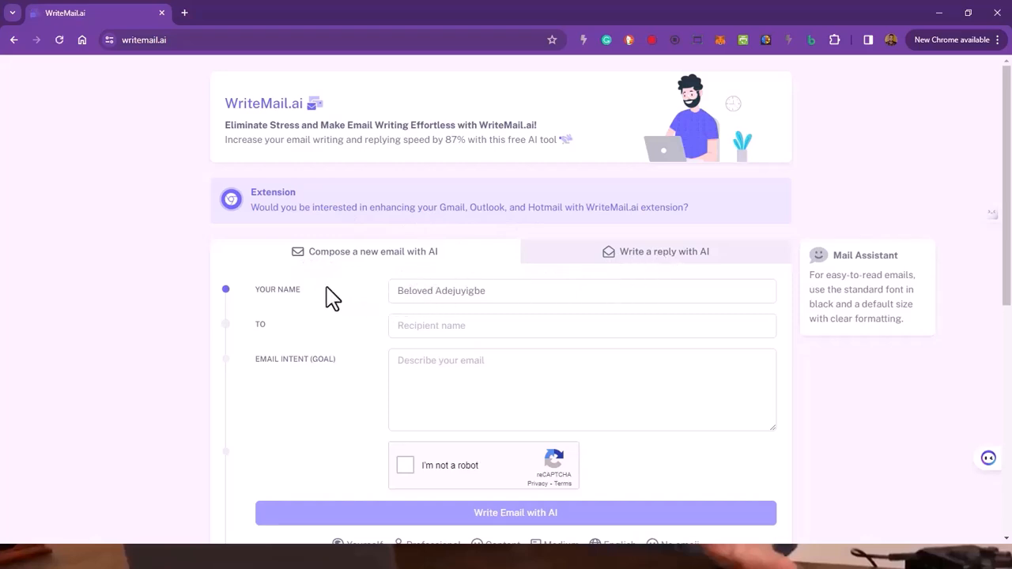
Step: Set the recipient of the new AI-composed email to Infinix Mobile
{"action": "left_click", "coordinate": [502, 295]}
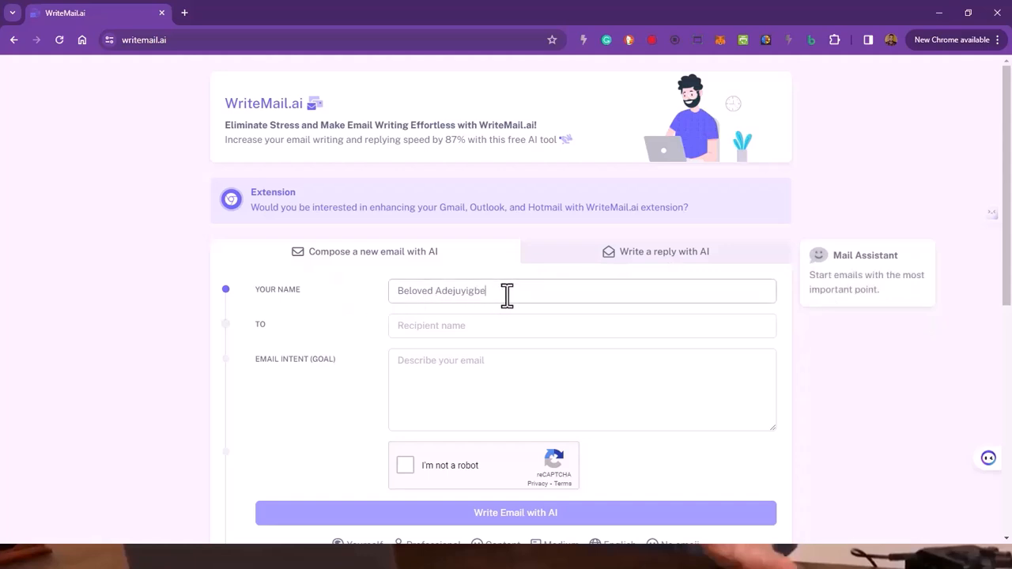
{"action": "left_click", "coordinate": [458, 330]}
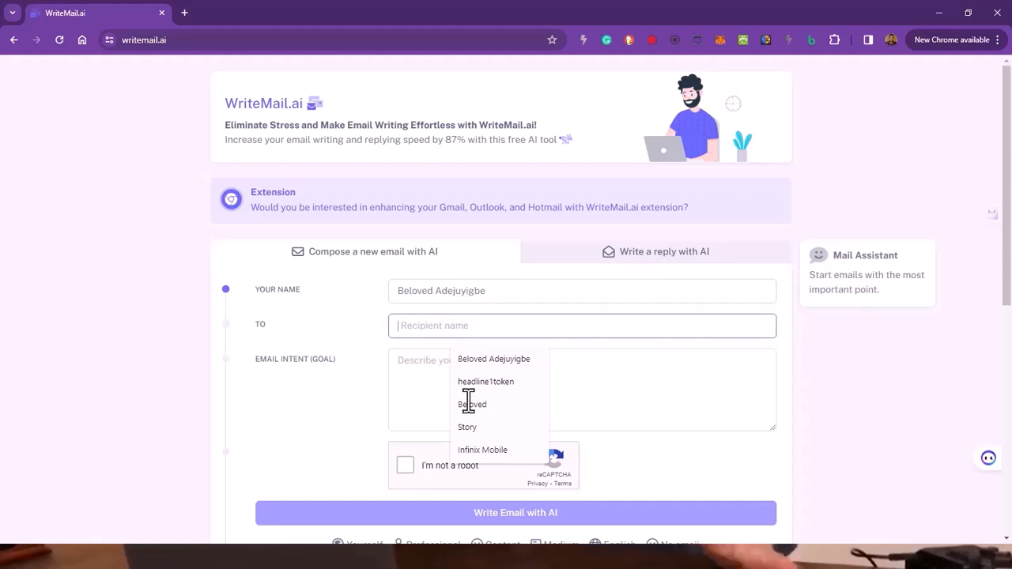
{"action": "left_click", "coordinate": [505, 454]}
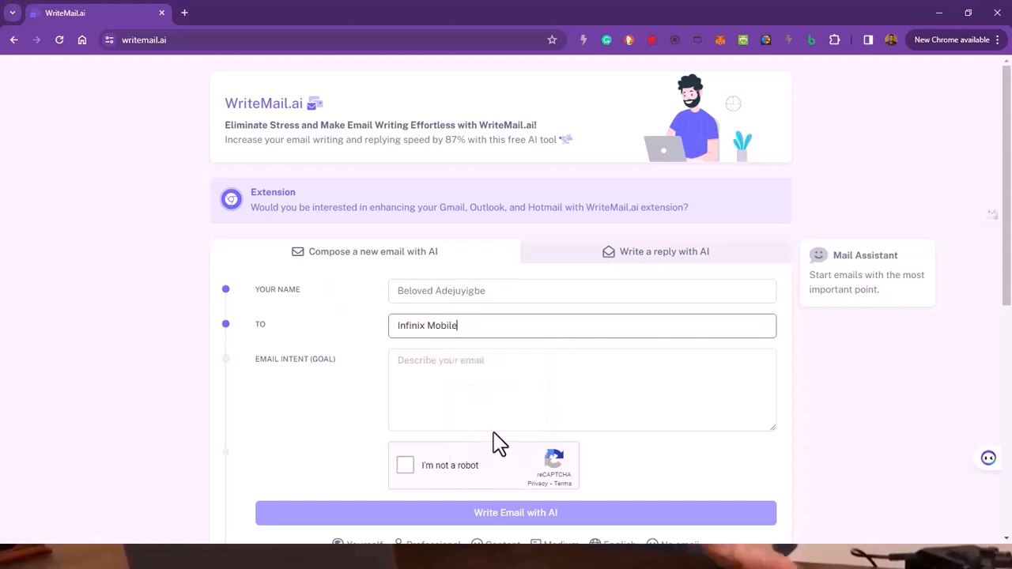
Step: Enter intent "help me write an email as a tech reviewer on YouTube that needs an Infinix 40 pro mobile devices review unit." and pass the robot check
{"action": "left_click", "coordinate": [447, 368]}
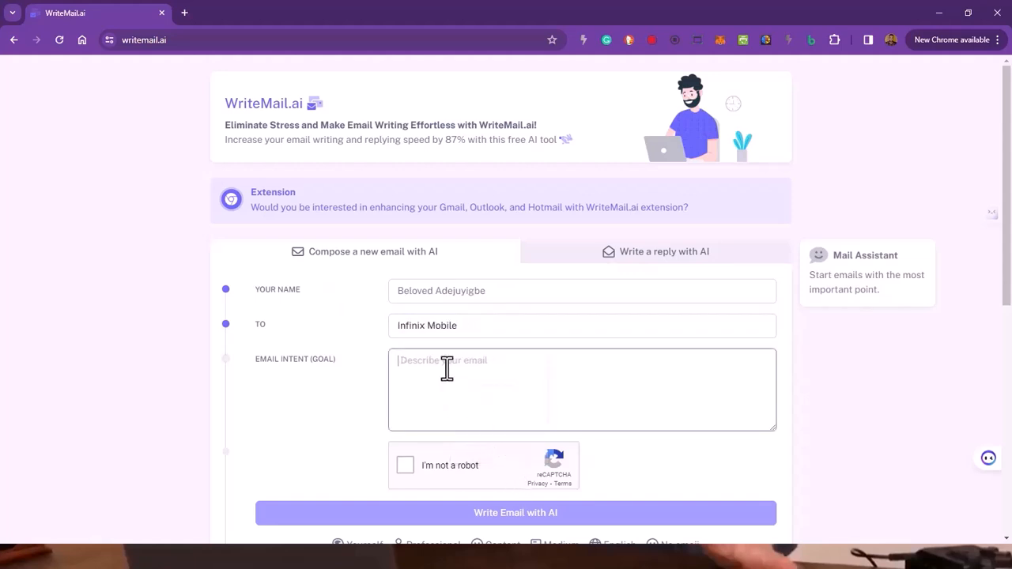
{"action": "scroll", "coordinate": [446, 369], "scroll_direction": "down", "scroll_amount": 1}
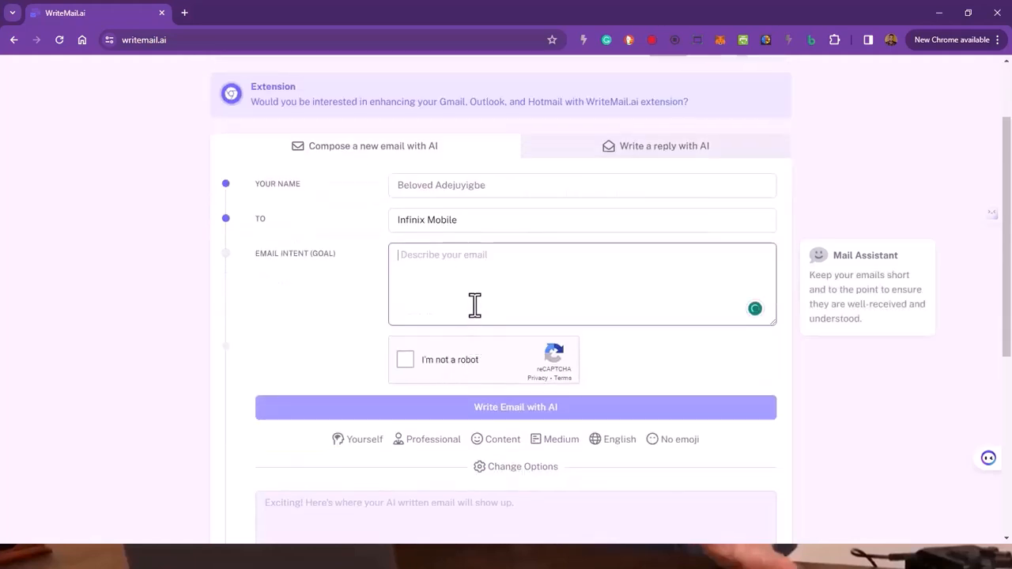
{"action": "type", "text": "he"}
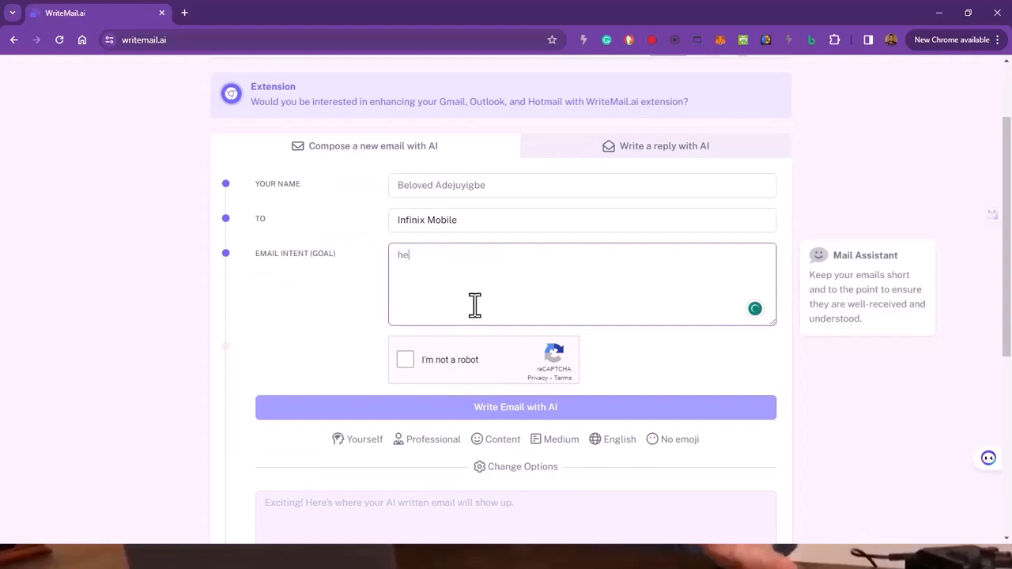
{"action": "type", "text": "lp me writ"}
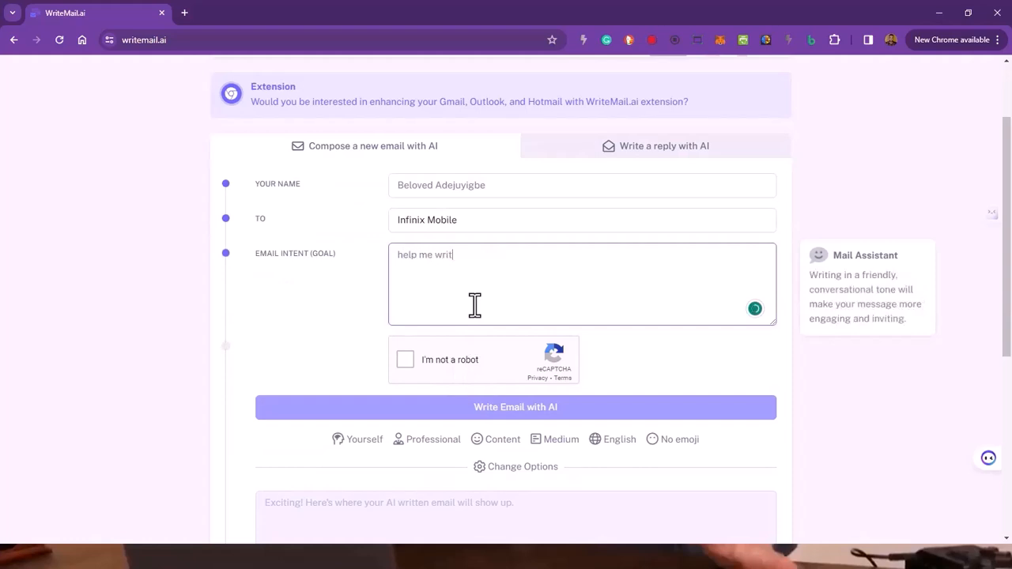
{"action": "type", "text": "e an email as a "}
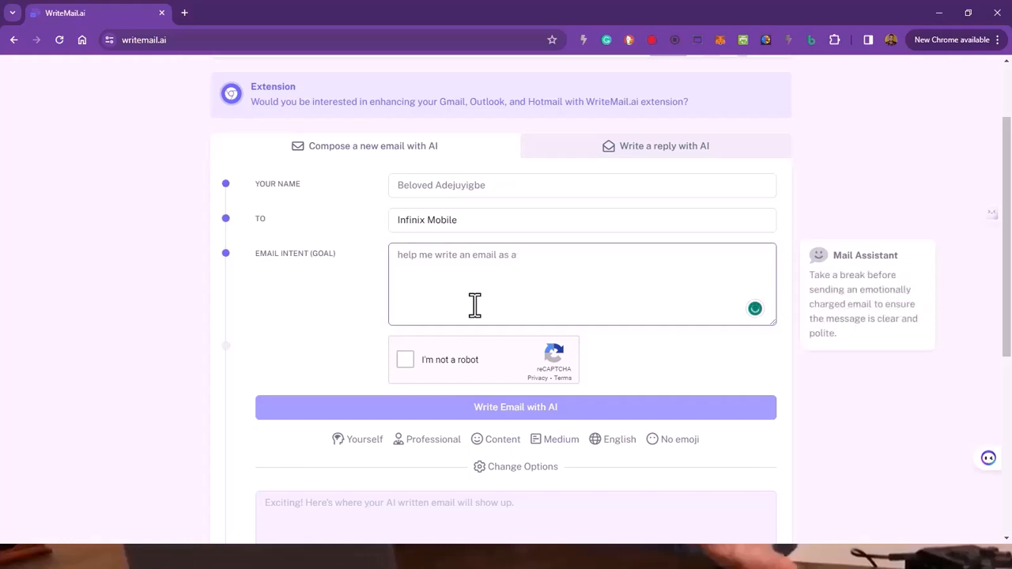
{"action": "type", "text": "tech reviewer on youtub"}
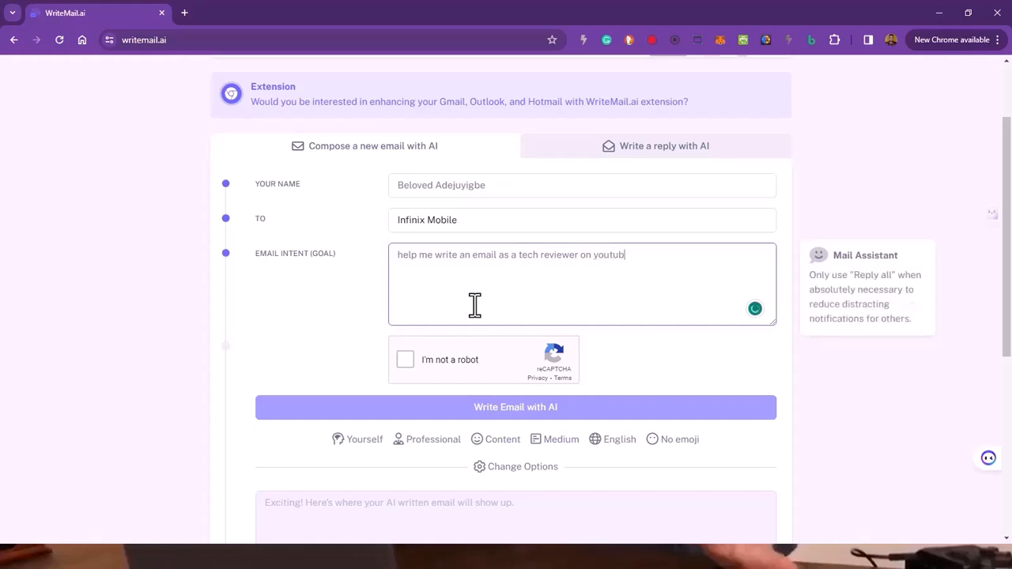
{"action": "type", "text": "e that needs Infinix 4"}
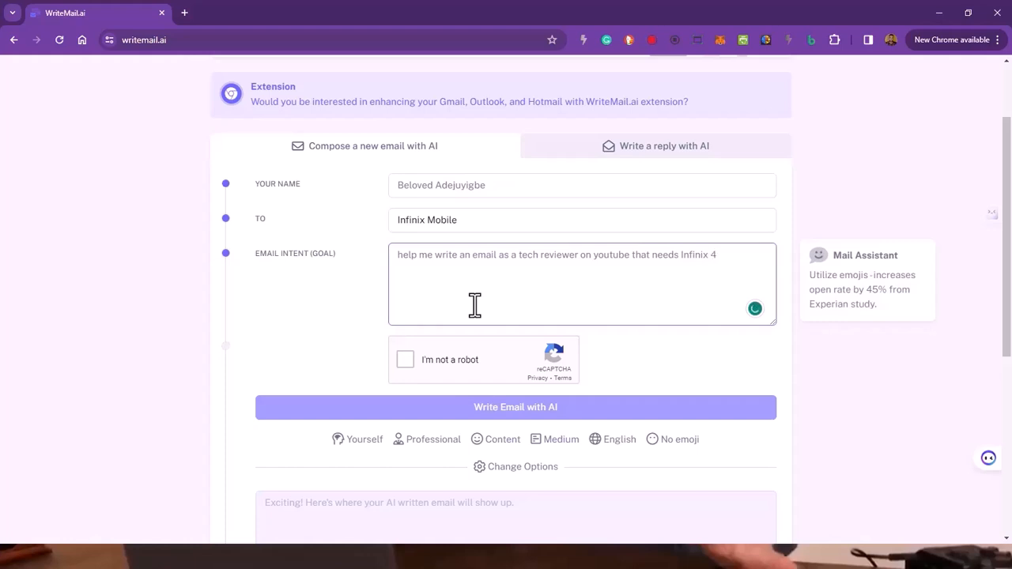
{"action": "type", "text": "0 p"}
{"action": "type", "text": "ro mobile devices review unit."}
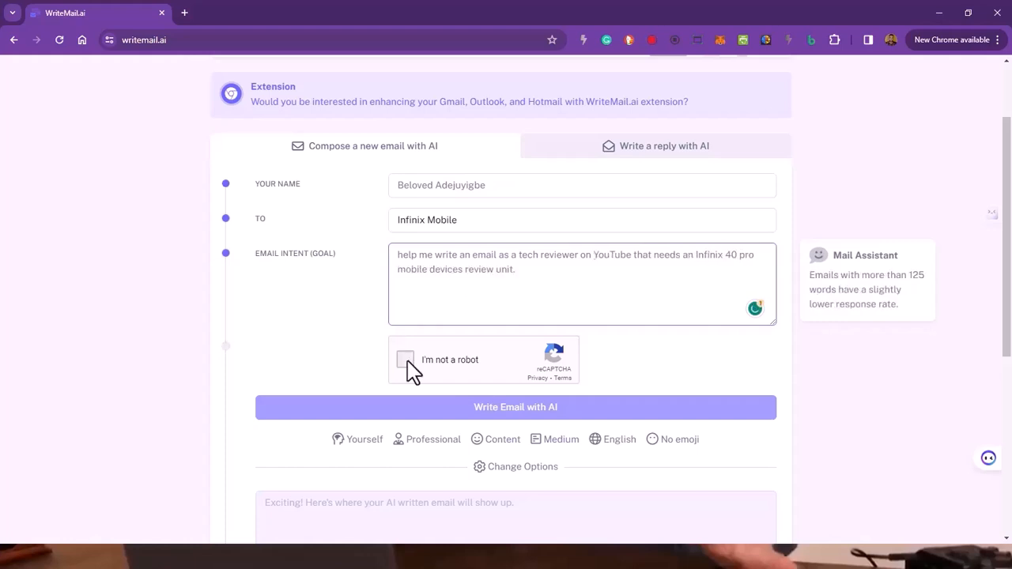
{"action": "left_click", "coordinate": [405, 370]}
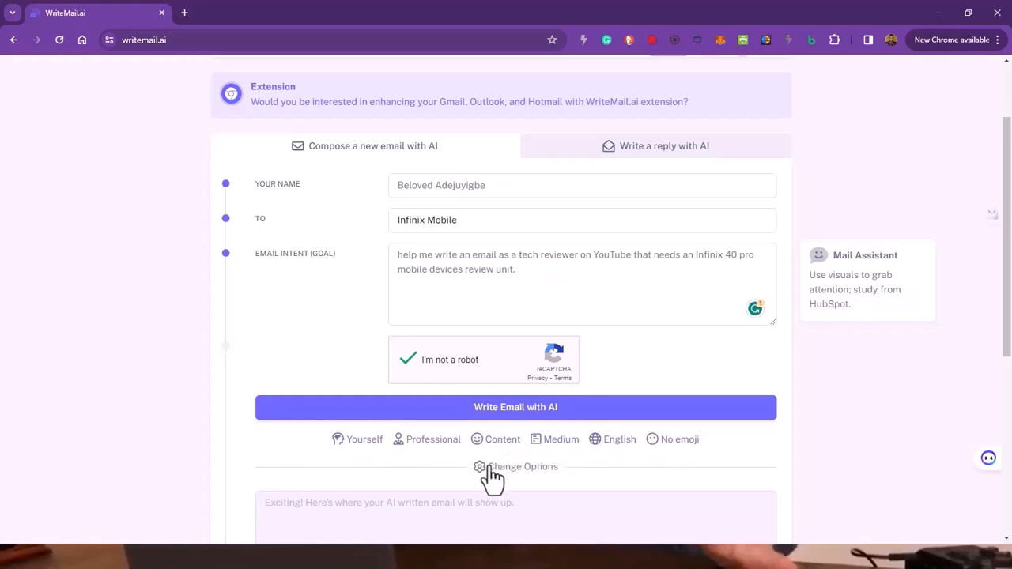
Step: Review the available Tone, Mood and Length choices in the email writing options
{"action": "left_click", "coordinate": [431, 440]}
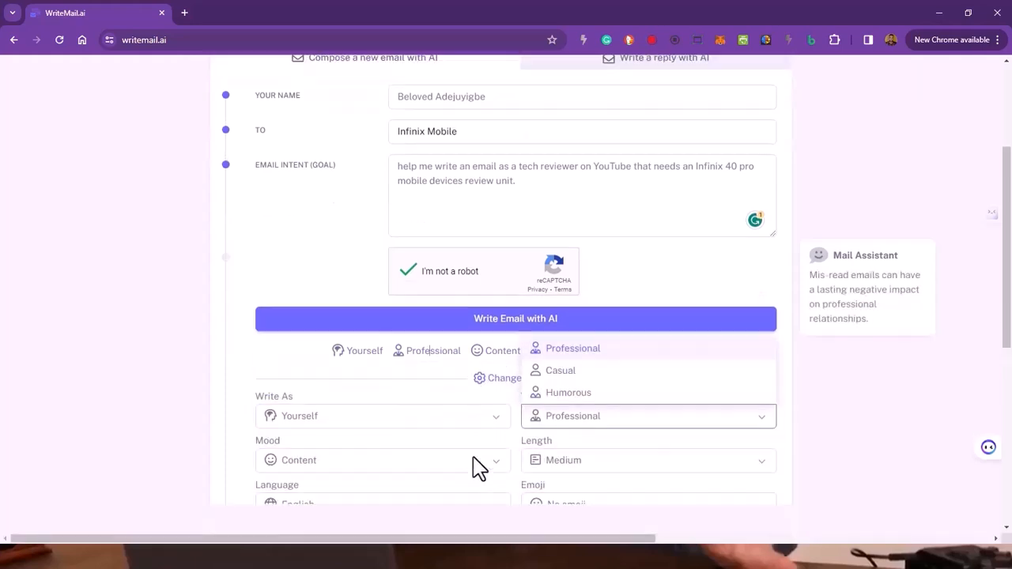
{"action": "left_click", "coordinate": [204, 294]}
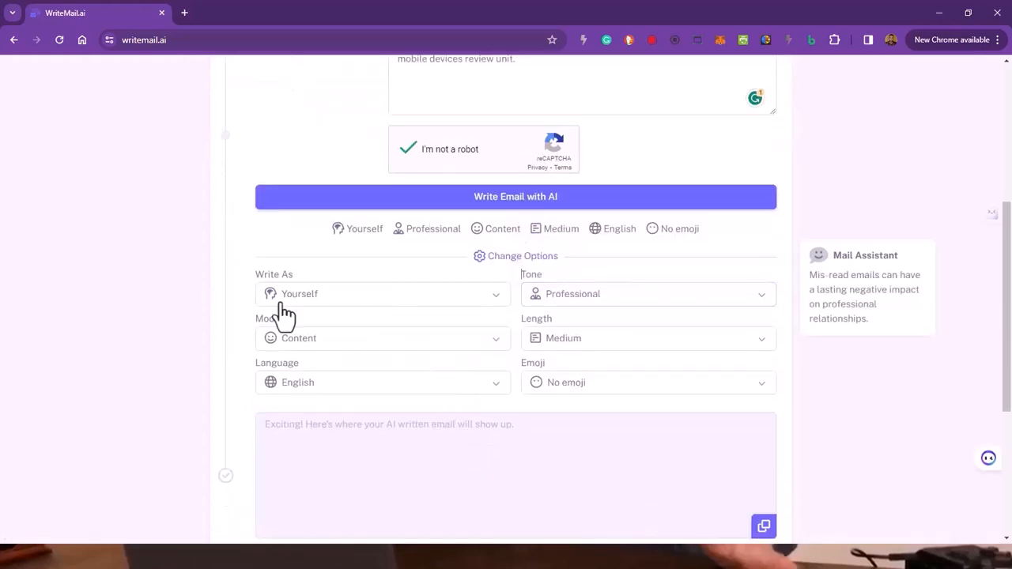
{"action": "left_click", "coordinate": [364, 342]}
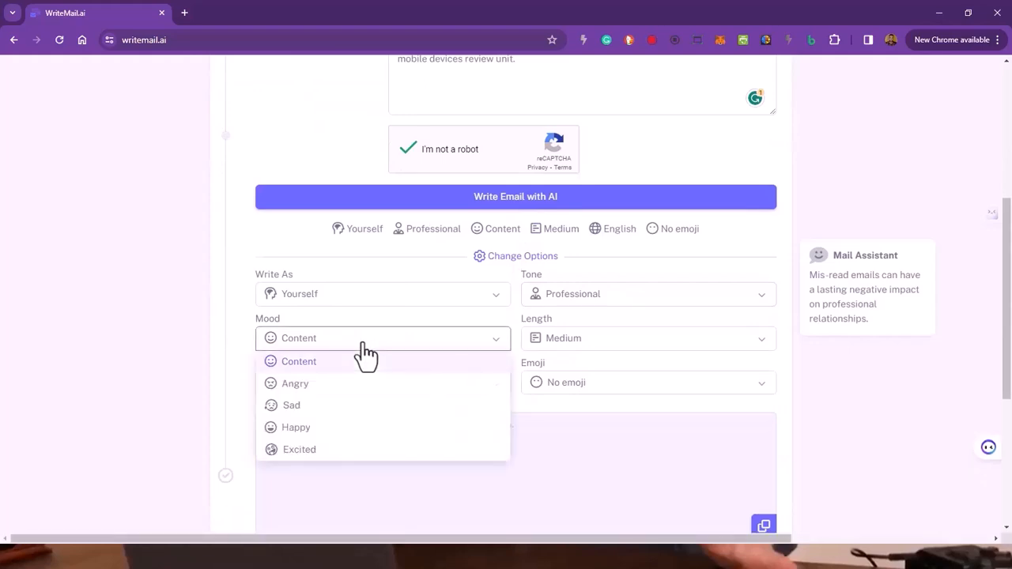
{"action": "left_click", "coordinate": [366, 345]}
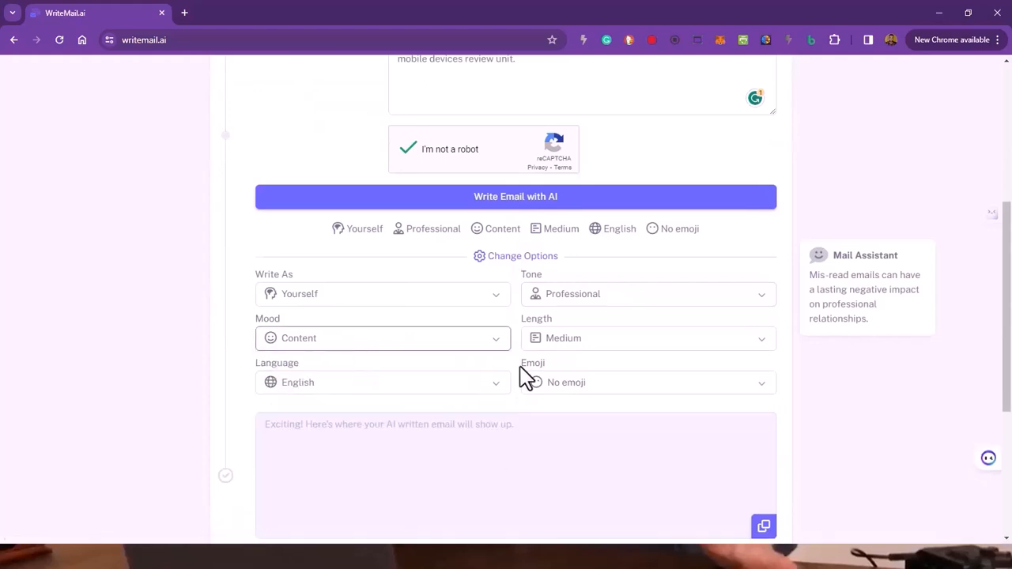
{"action": "left_click", "coordinate": [581, 305]}
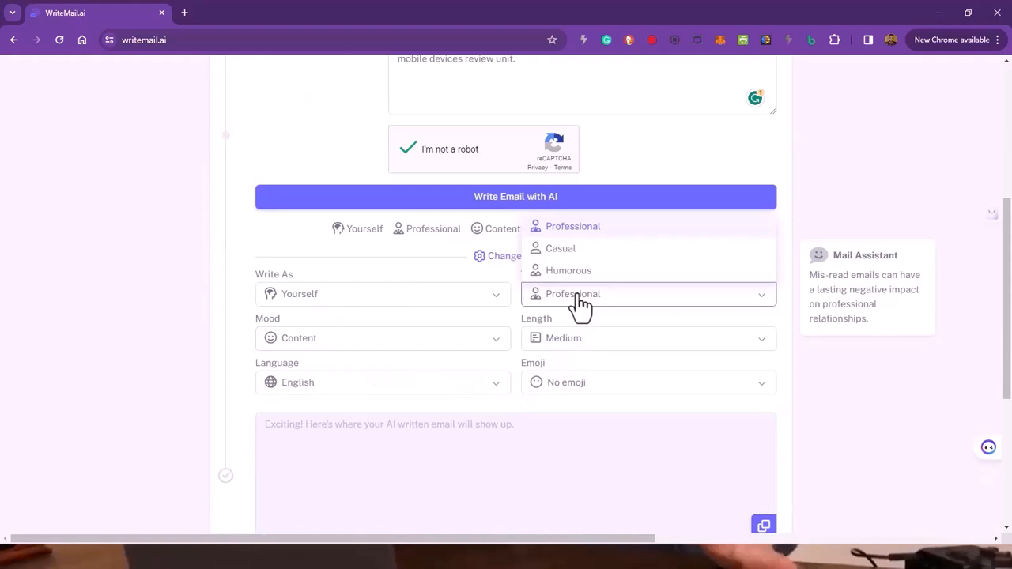
{"action": "left_click", "coordinate": [581, 304]}
{"action": "left_click", "coordinate": [580, 347]}
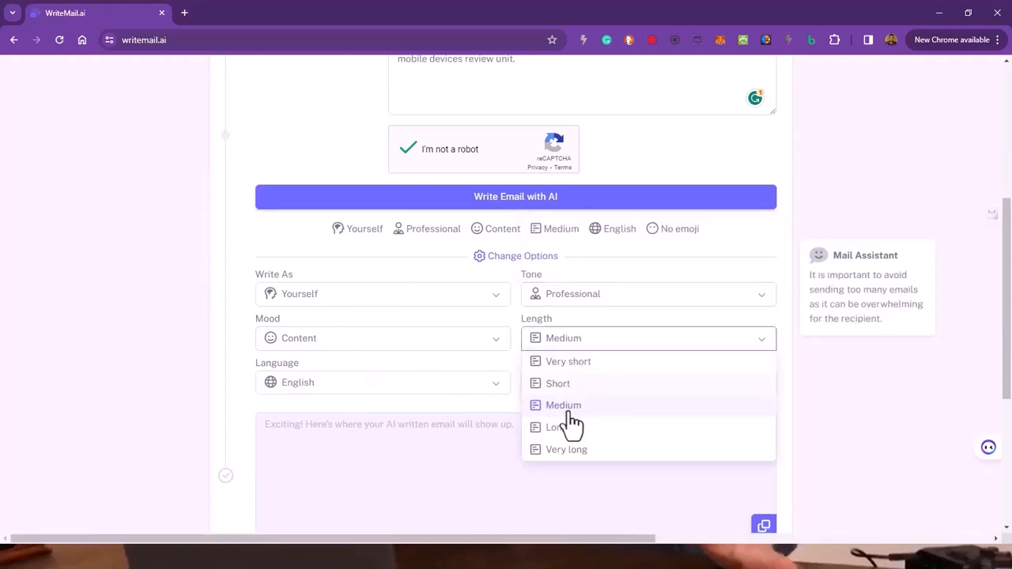
{"action": "left_click", "coordinate": [565, 348]}
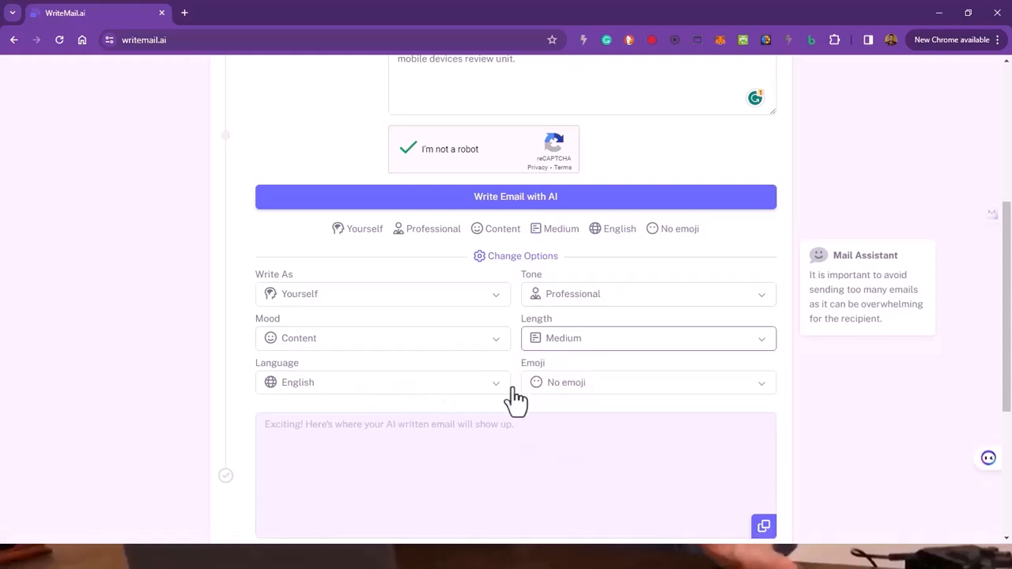
Step: Generate the email with AI from the entered recipient and intent
{"action": "scroll", "coordinate": [506, 391], "scroll_direction": "down", "scroll_amount": 1}
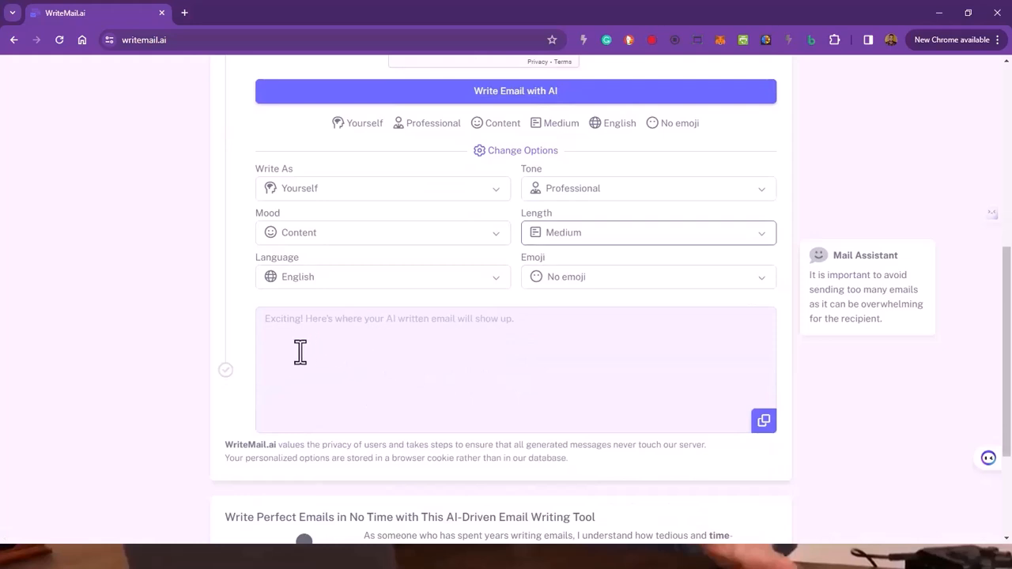
{"action": "scroll", "coordinate": [397, 372], "scroll_direction": "up", "scroll_amount": 2}
{"action": "left_click", "coordinate": [538, 311]}
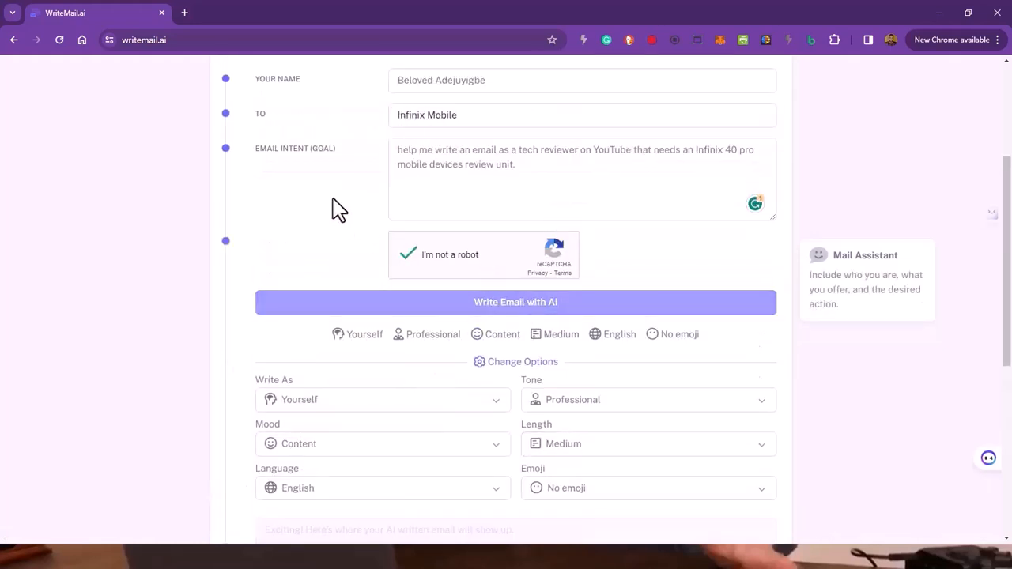
Step: Open Gmail in a new browser tab and start composing a new message
{"action": "left_click", "coordinate": [185, 13]}
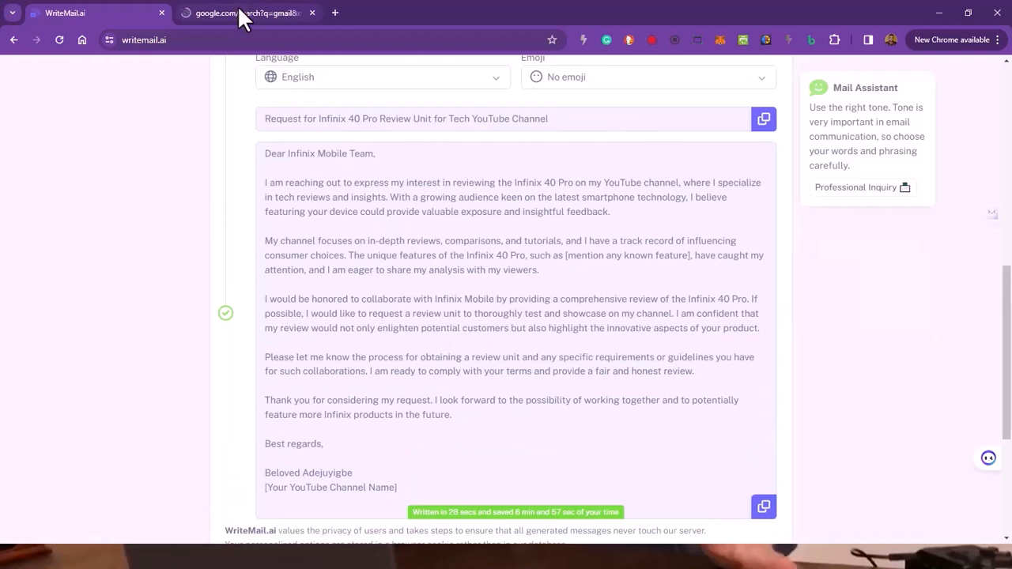
{"action": "scroll", "coordinate": [477, 198], "scroll_direction": "up", "scroll_amount": 2}
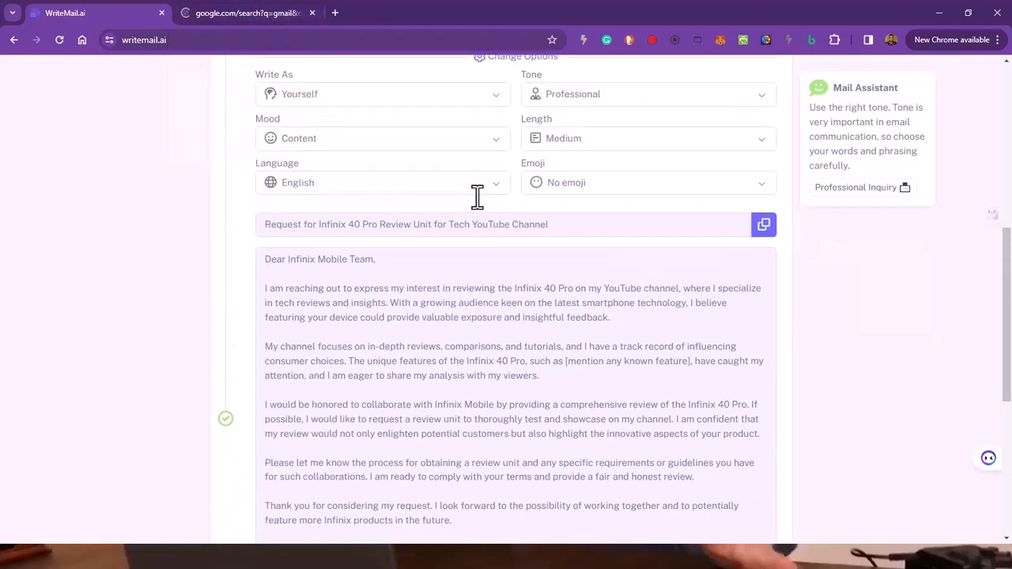
{"action": "scroll", "coordinate": [478, 198], "scroll_direction": "up", "scroll_amount": 4}
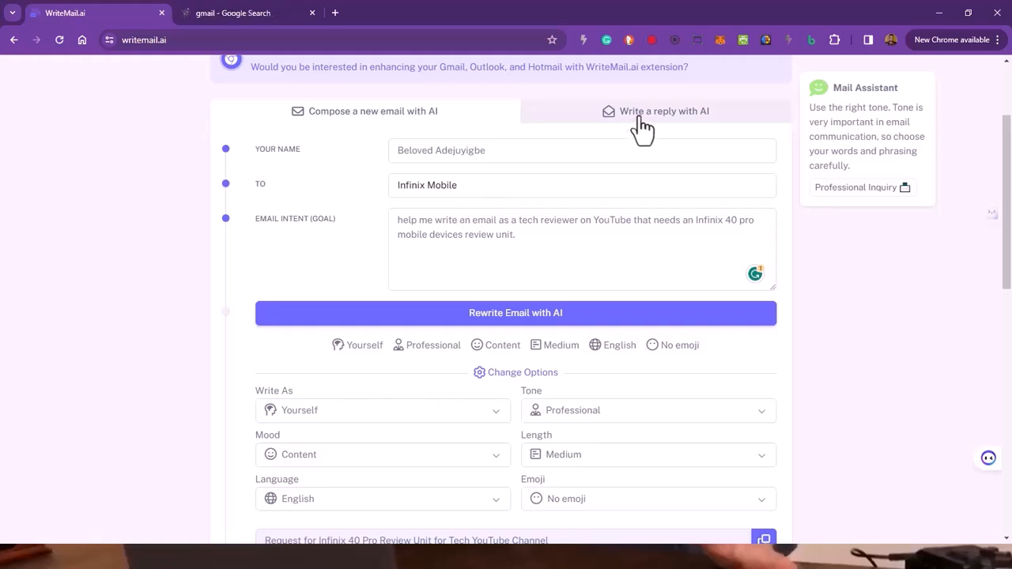
{"action": "scroll", "coordinate": [406, 267], "scroll_direction": "down", "scroll_amount": 5}
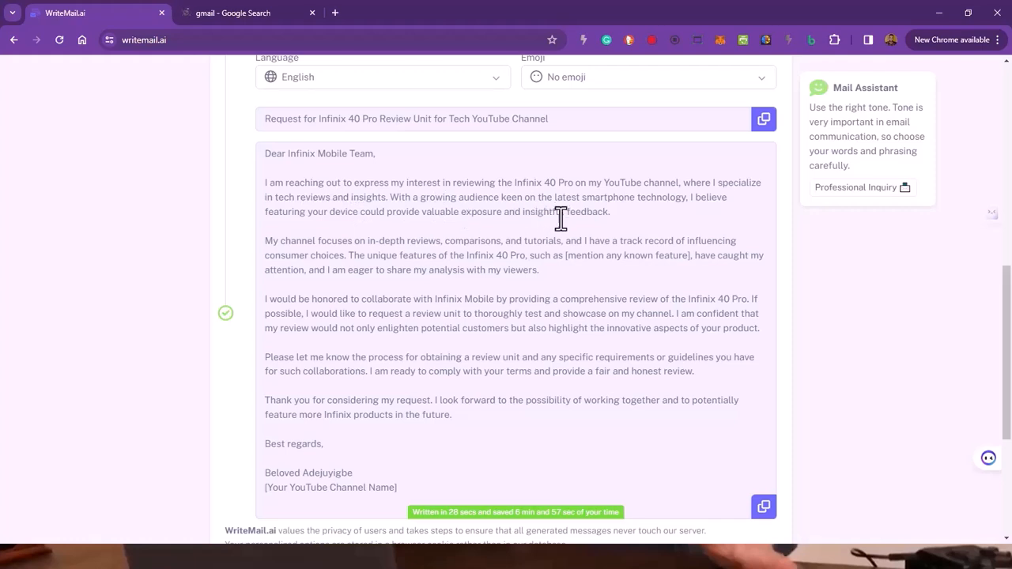
{"action": "scroll", "coordinate": [432, 229], "scroll_direction": "down", "scroll_amount": 1}
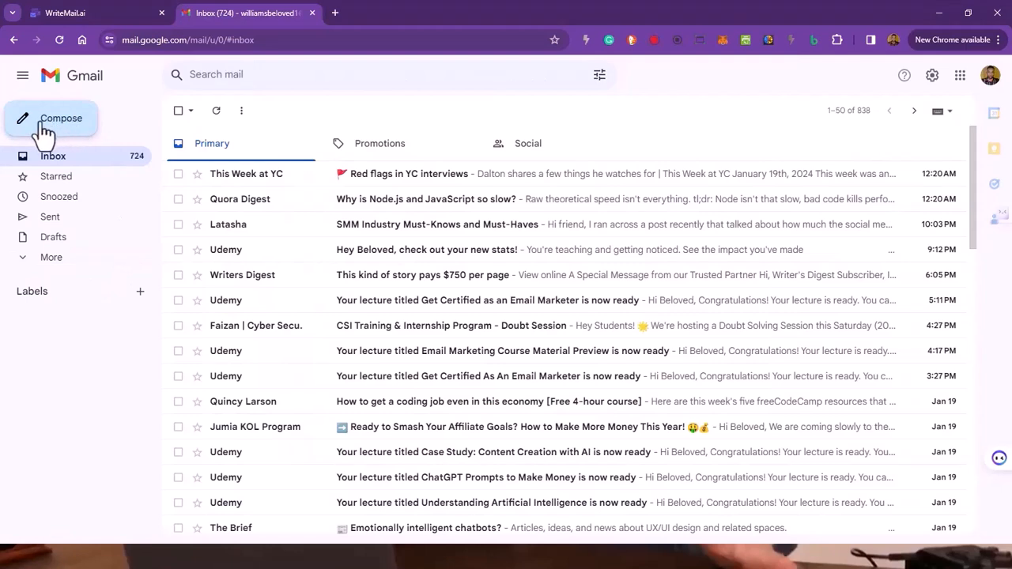
{"action": "left_click", "coordinate": [61, 128]}
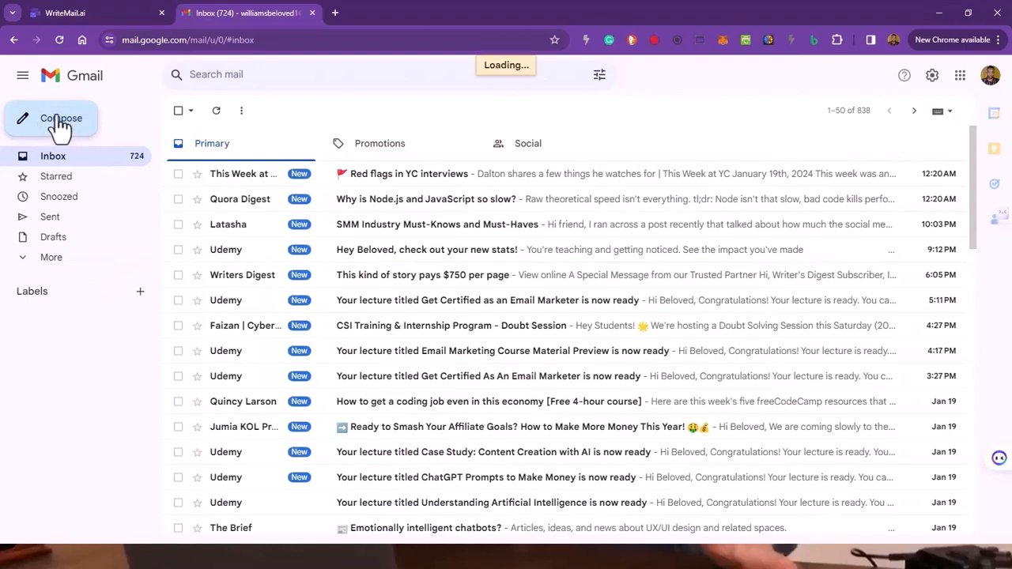
Step: Copy the generated email's subject line from WriteMail.ai and return to the new Gmail message, showing it in full screen
{"action": "left_click", "coordinate": [50, 10]}
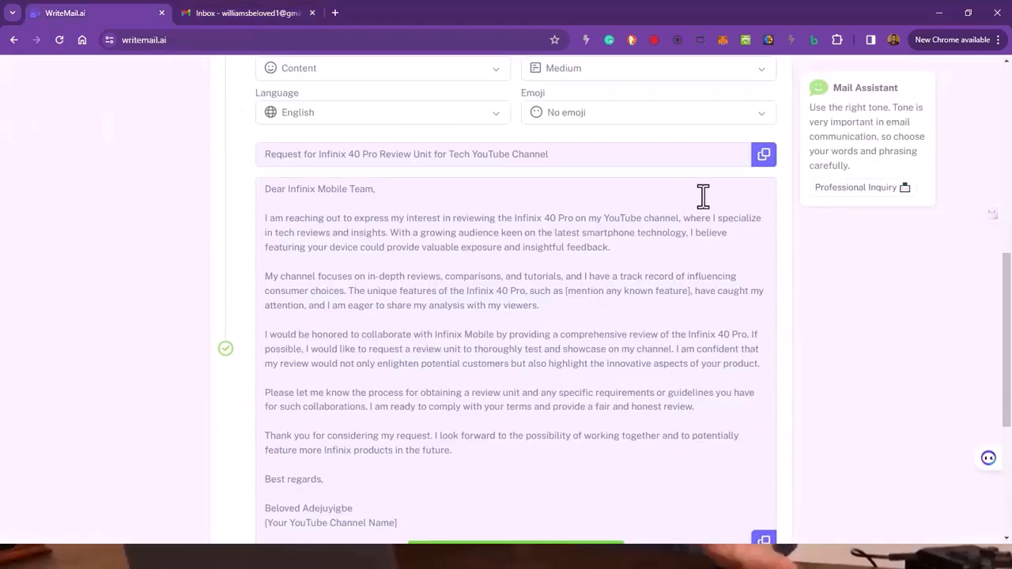
{"action": "left_click", "coordinate": [765, 156]}
{"action": "scroll", "coordinate": [492, 346], "scroll_direction": "down", "scroll_amount": 2}
{"action": "scroll", "coordinate": [493, 345], "scroll_direction": "up", "scroll_amount": 3}
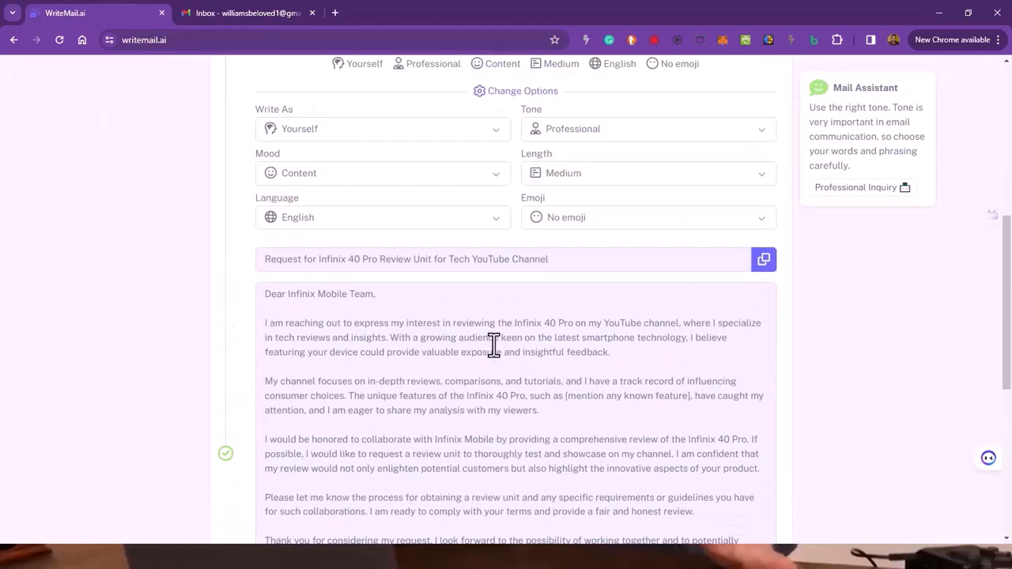
{"action": "scroll", "coordinate": [372, 277], "scroll_direction": "up", "scroll_amount": 4}
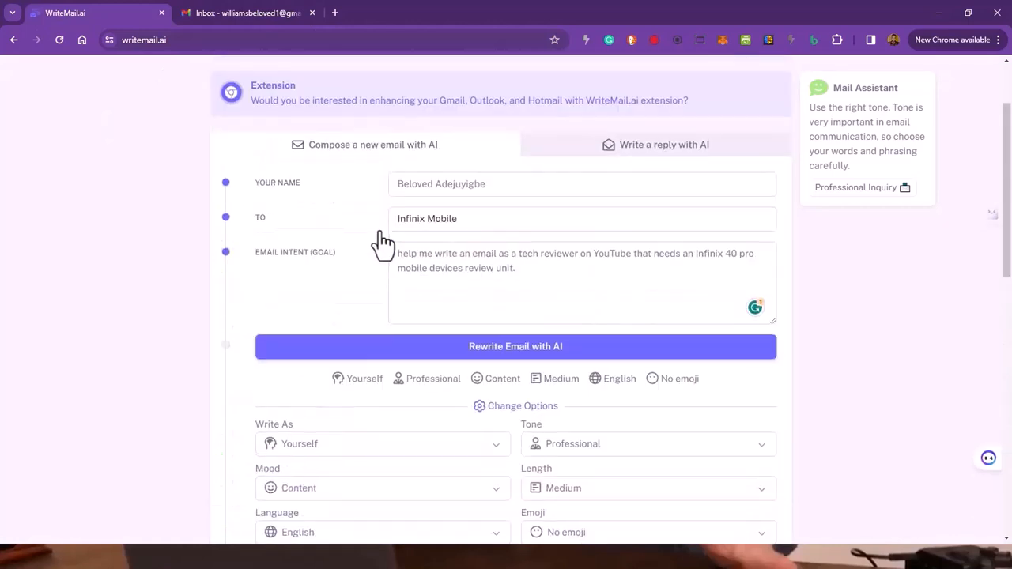
{"action": "left_click", "coordinate": [245, 14]}
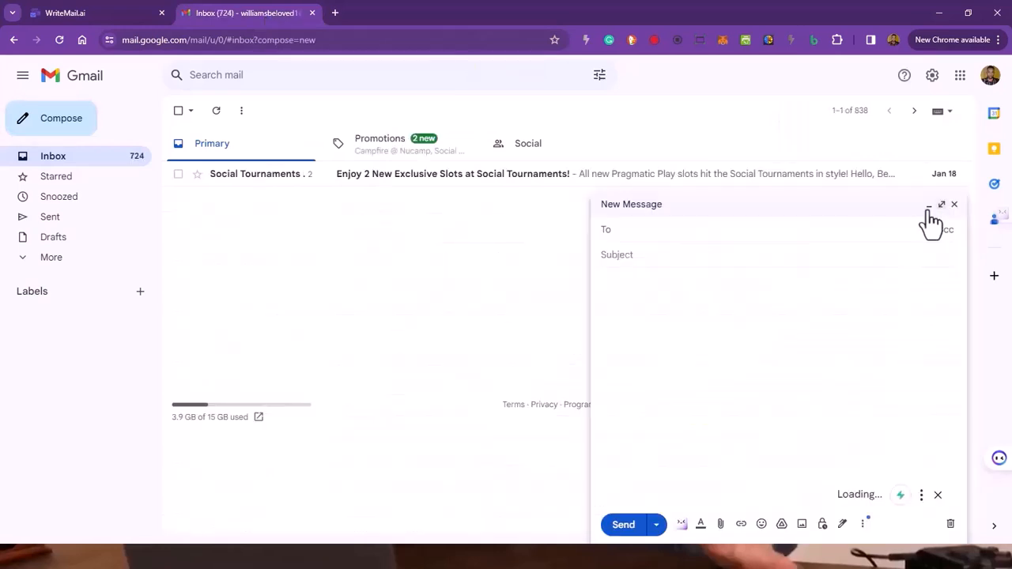
{"action": "left_click", "coordinate": [941, 207]}
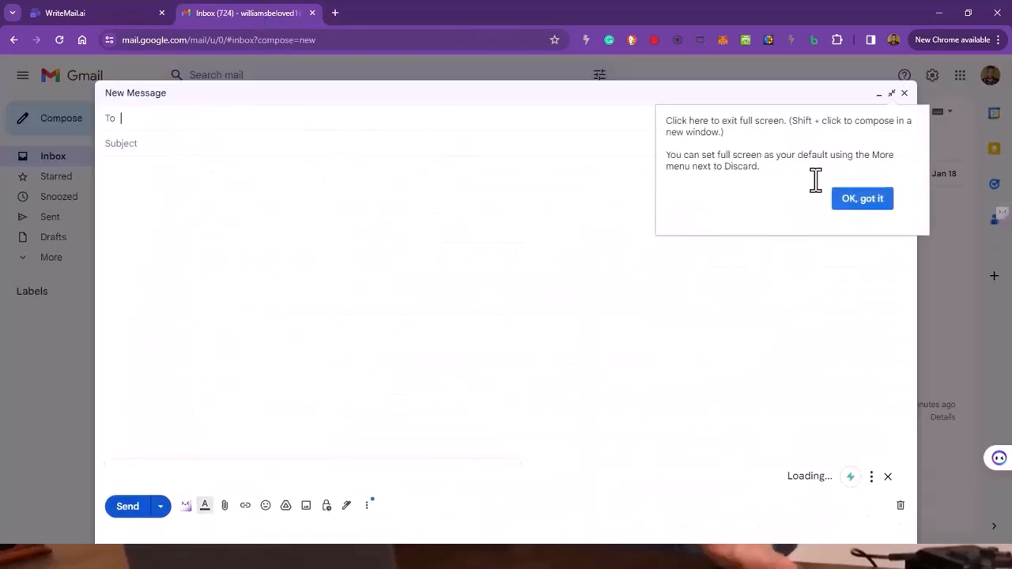
Step: Dismiss the full-screen tip and search the web for "infinix email address" in a new browser tab
{"action": "left_click", "coordinate": [858, 204]}
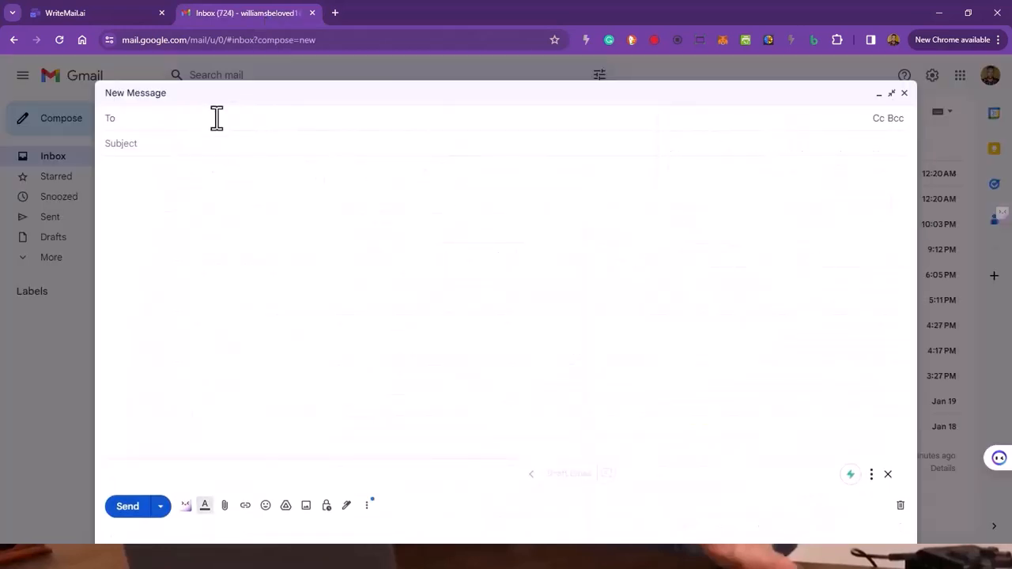
{"action": "left_click", "coordinate": [336, 11]}
{"action": "type", "text": "infinix"}
{"action": "type", "text": "emai"}
{"action": "left_click", "coordinate": [328, 127]}
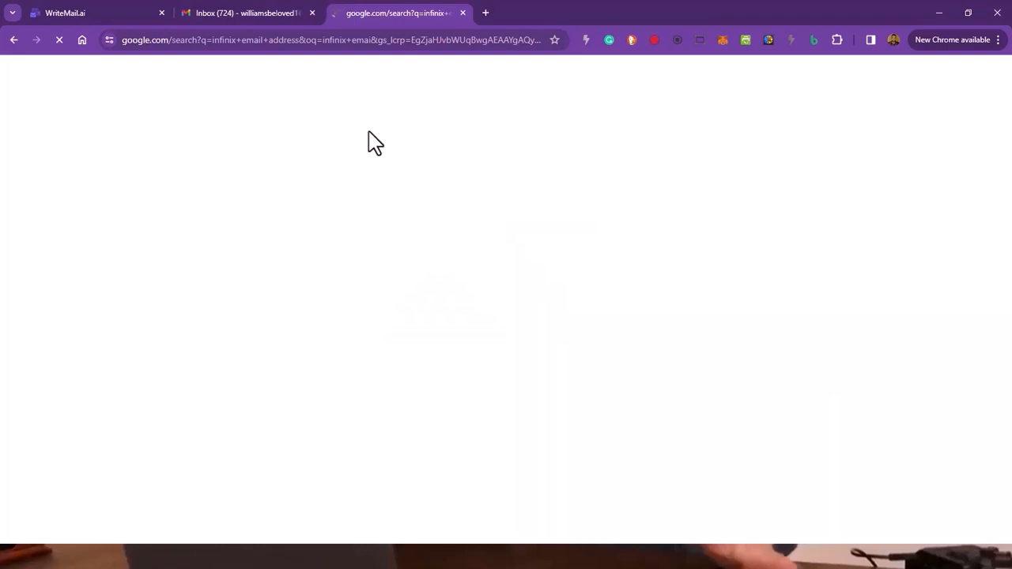
Step: Copy the generated subject line from WriteMail.ai again and paste it into the subject of the new Gmail message
{"action": "left_click", "coordinate": [238, 9]}
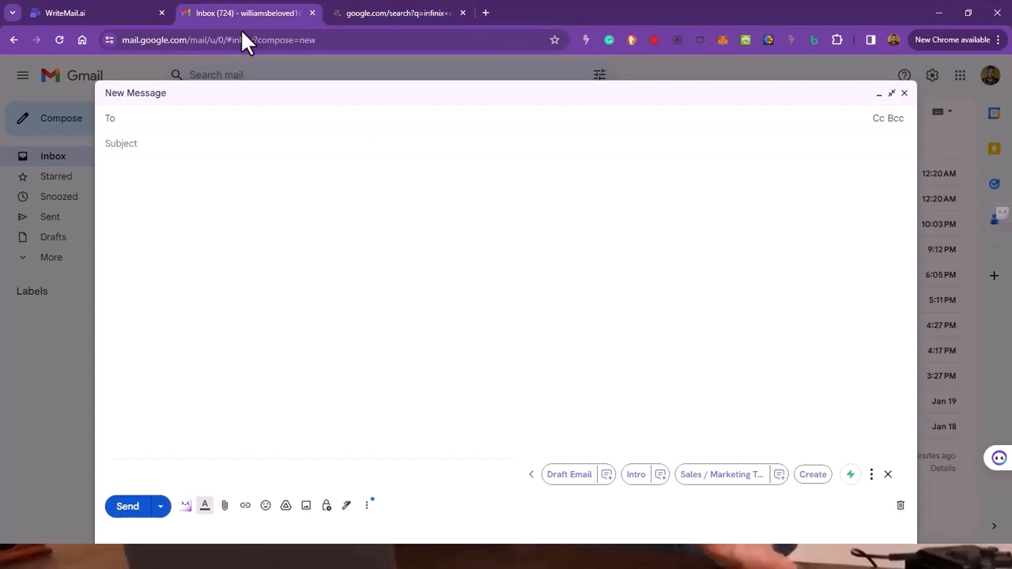
{"action": "left_click", "coordinate": [173, 146]}
{"action": "left_click", "coordinate": [65, 11]}
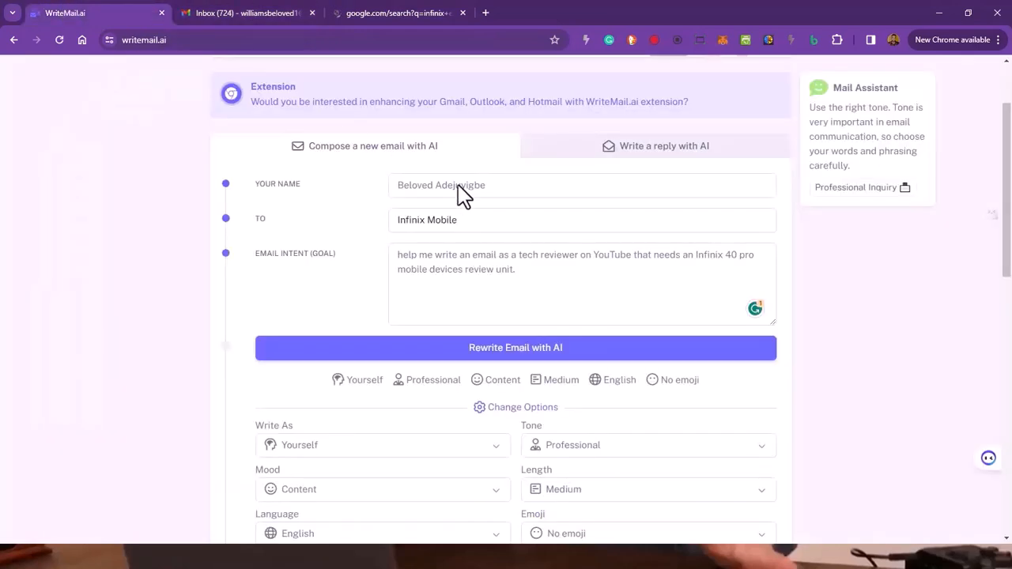
{"action": "scroll", "coordinate": [624, 345], "scroll_direction": "down", "scroll_amount": 7}
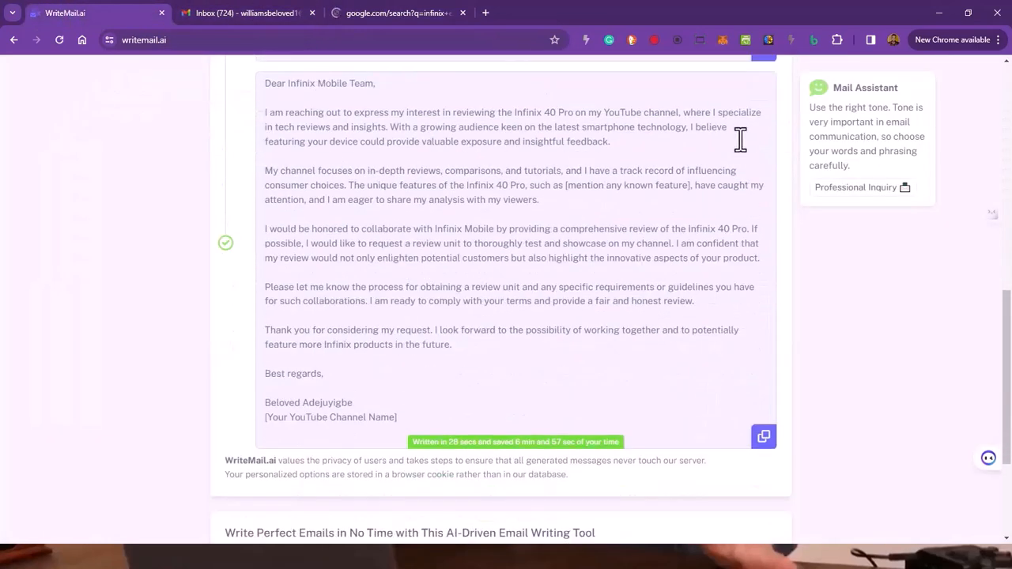
{"action": "scroll", "coordinate": [747, 147], "scroll_direction": "up", "scroll_amount": 2}
{"action": "left_click", "coordinate": [763, 153]}
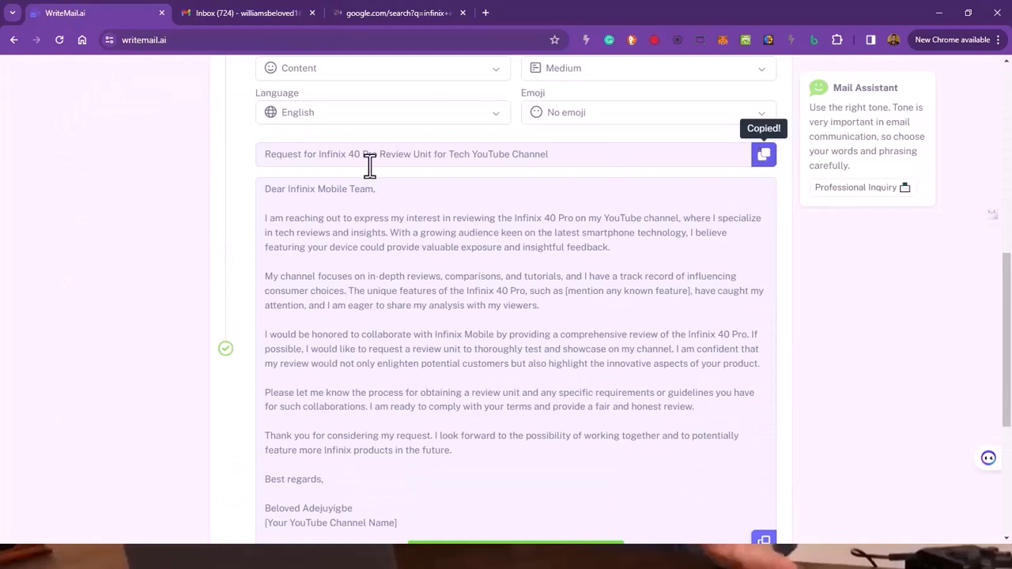
{"action": "left_click", "coordinate": [255, 14]}
{"action": "right_click", "coordinate": [176, 147]}
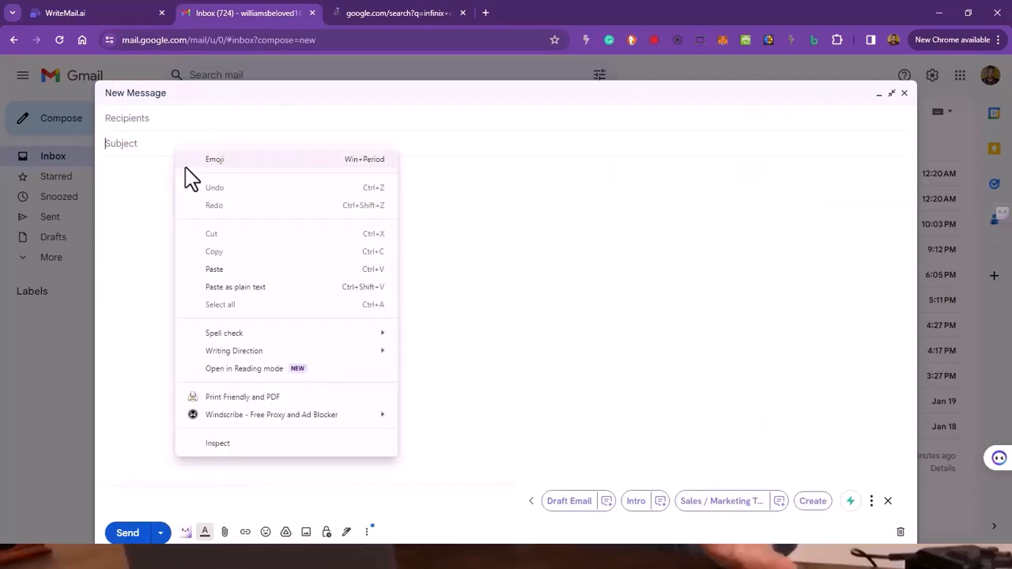
{"action": "left_click", "coordinate": [227, 268]}
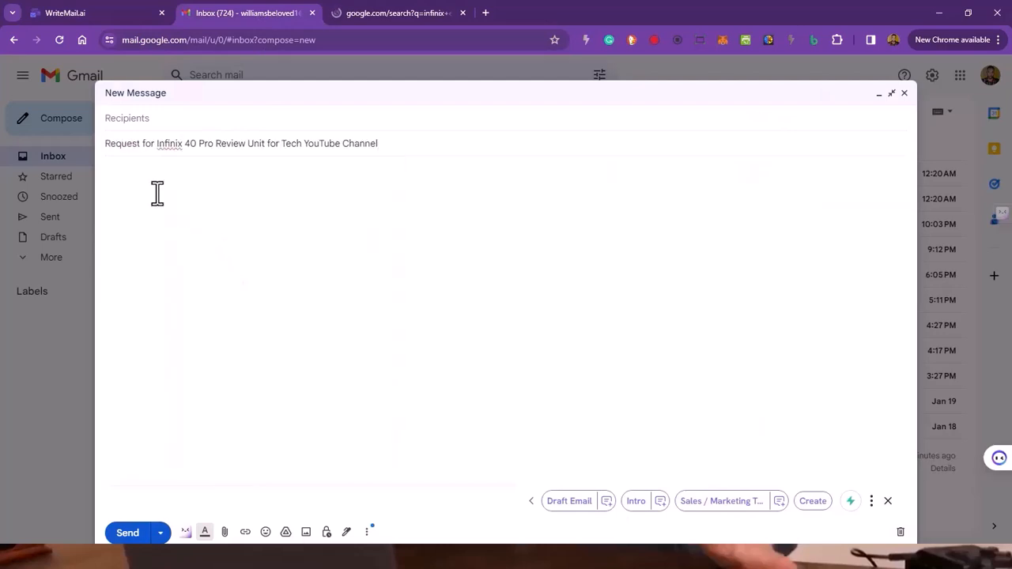
Step: Copy the generated email body from WriteMail.ai and paste it into the body of the Gmail message
{"action": "left_click", "coordinate": [335, 197]}
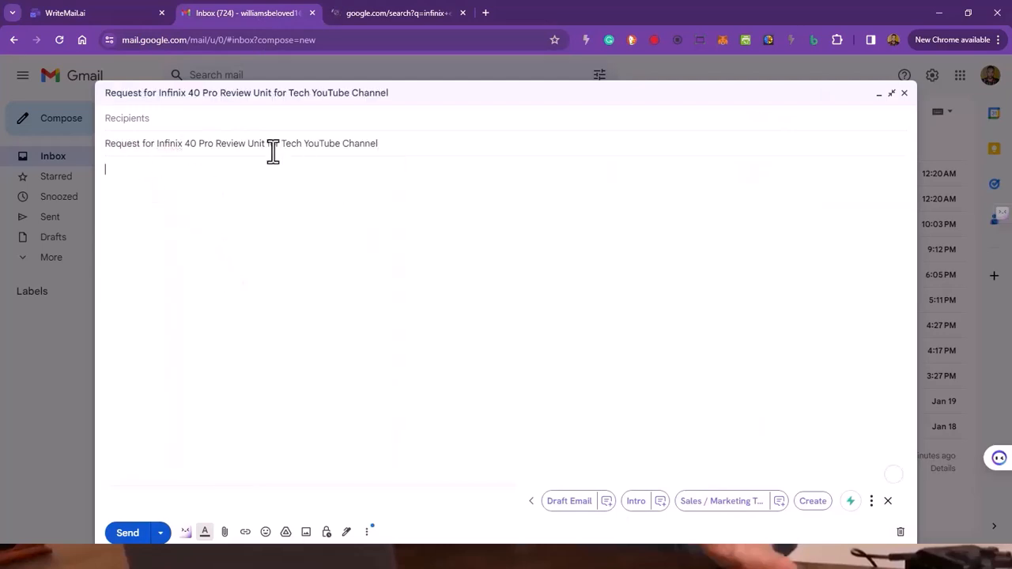
{"action": "left_click", "coordinate": [71, 13]}
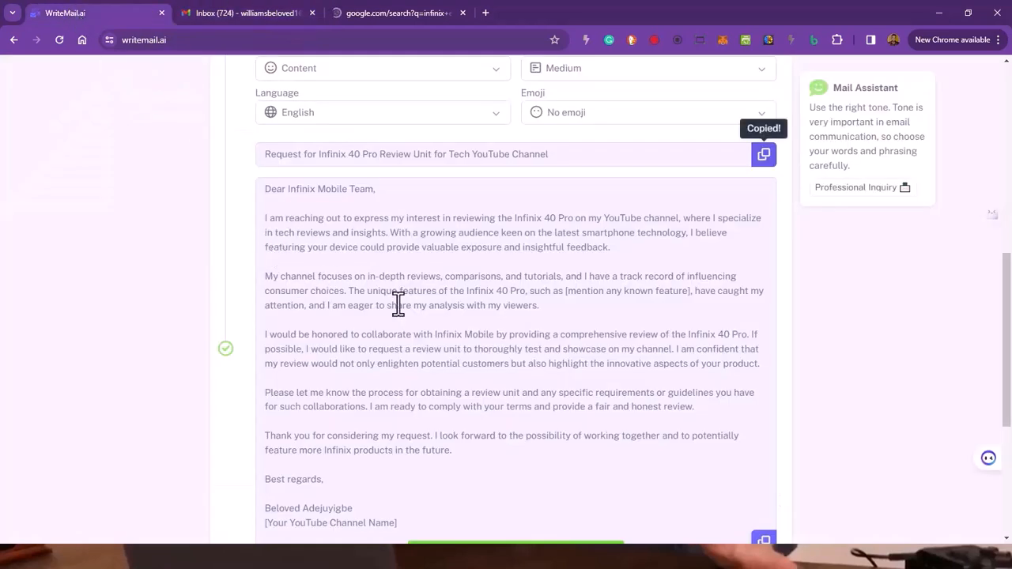
{"action": "scroll", "coordinate": [554, 317], "scroll_direction": "down", "scroll_amount": 3}
{"action": "left_click", "coordinate": [762, 246]}
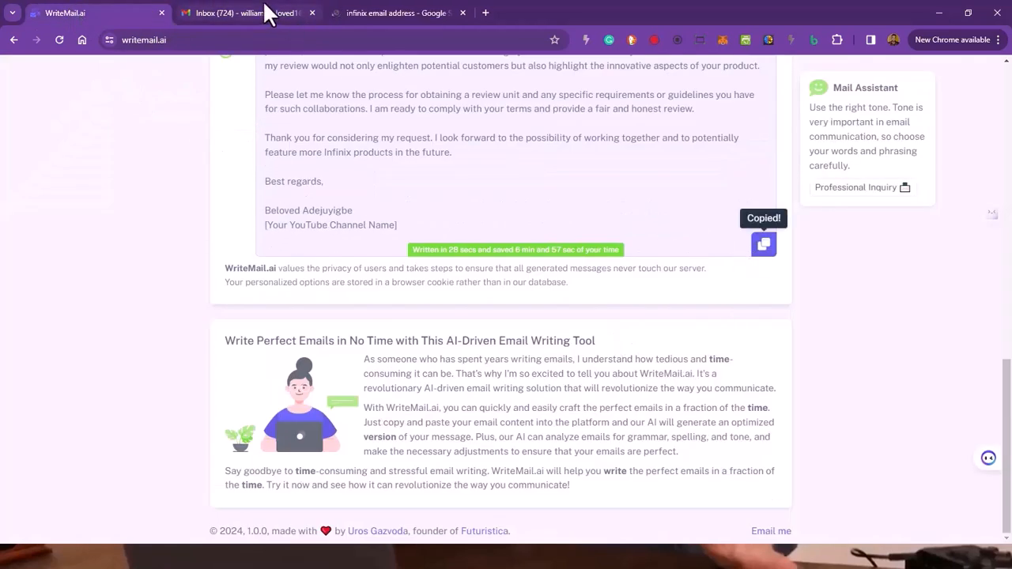
{"action": "left_click", "coordinate": [261, 11]}
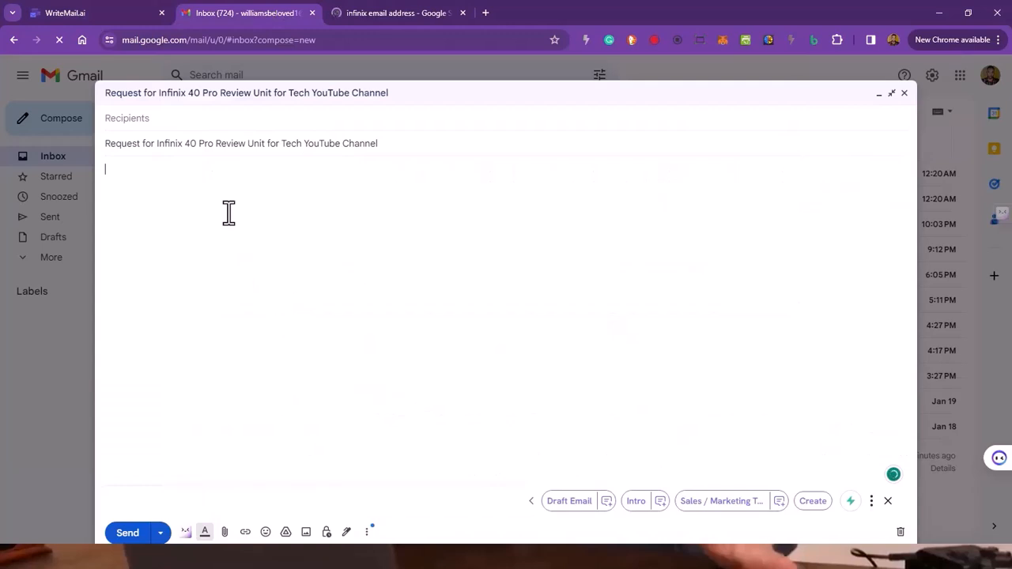
{"action": "key", "text": "ctrl+v"}
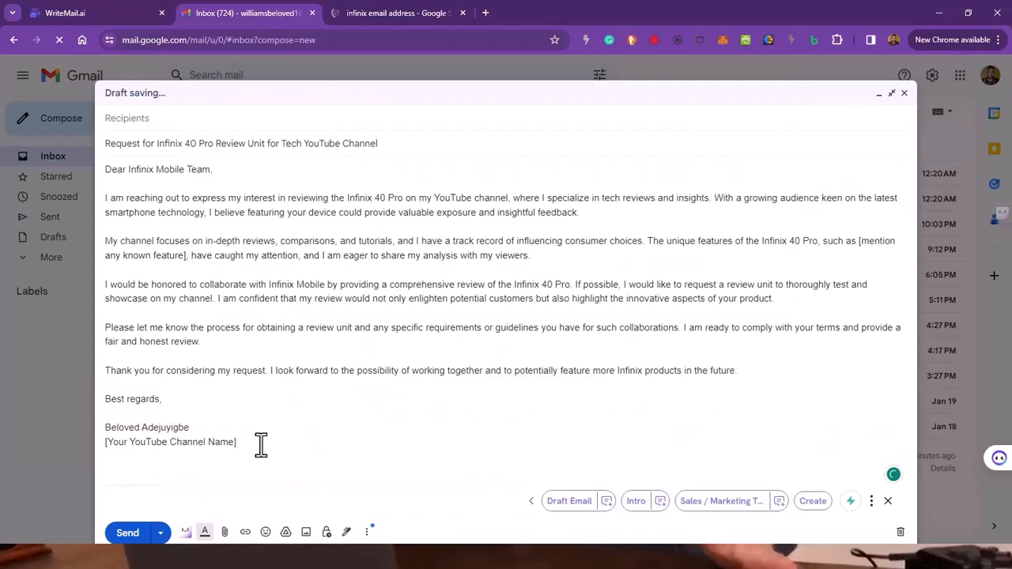
Step: Remove the "[Your YouTube Channel Name]" placeholder and the blank line between "Best regards," and the sender's name
{"action": "left_click", "coordinate": [128, 441], "text": "shift"}
{"action": "left_click", "coordinate": [101, 439], "text": "shift"}
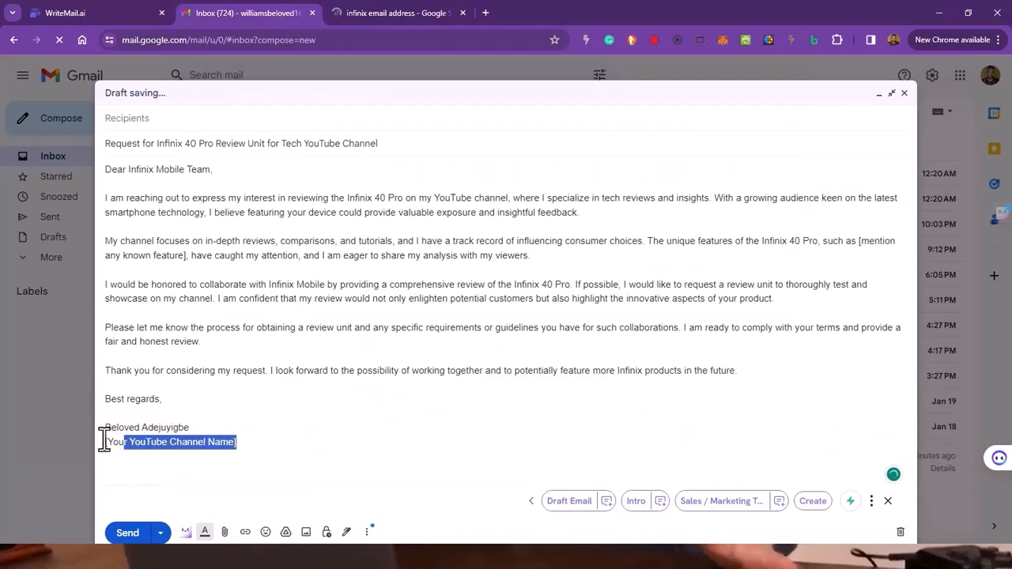
{"action": "key", "text": "BackSpace"}
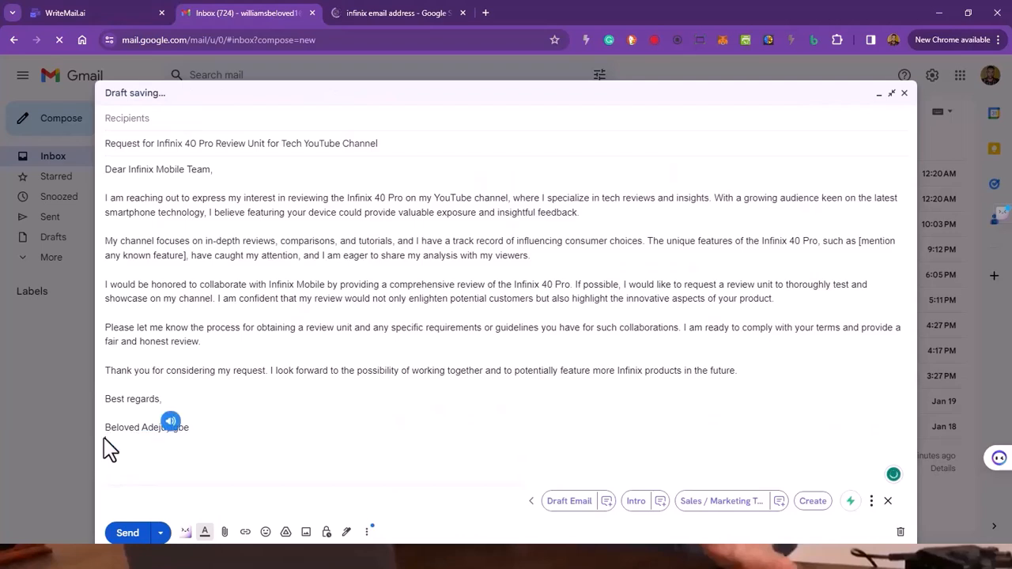
{"action": "left_click", "coordinate": [134, 412]}
{"action": "key", "text": "BackSpace"}
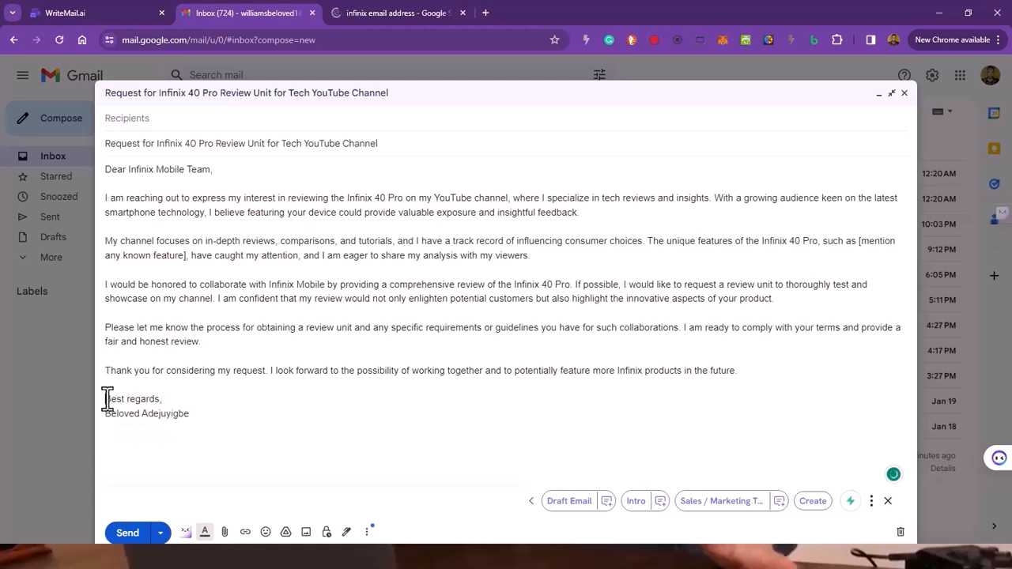
Step: Expand the AI overview in the Infinix search results and copy the global media relations e-mail address
{"action": "left_click", "coordinate": [387, 11]}
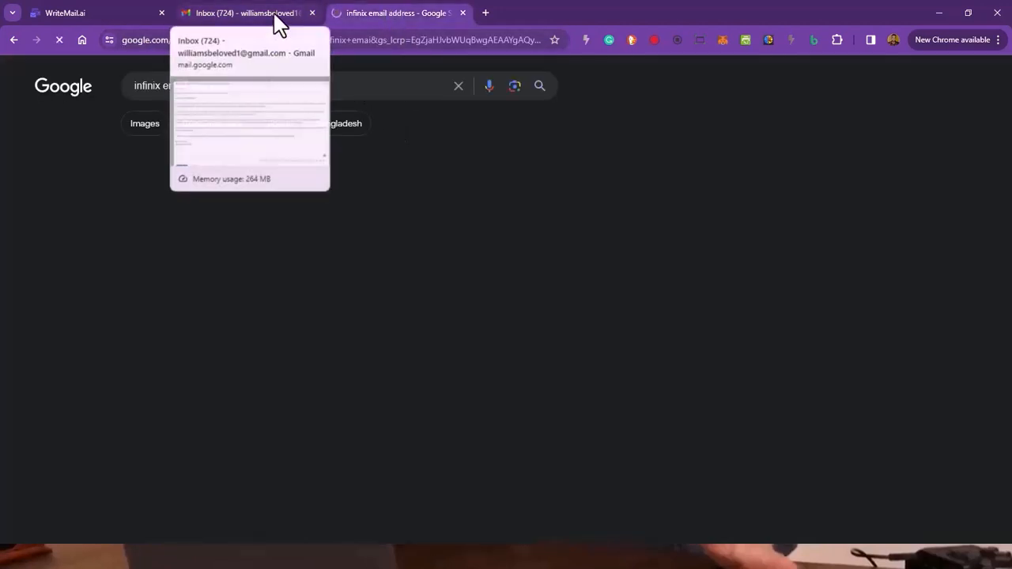
{"action": "scroll", "coordinate": [345, 212], "scroll_direction": "down", "scroll_amount": 2}
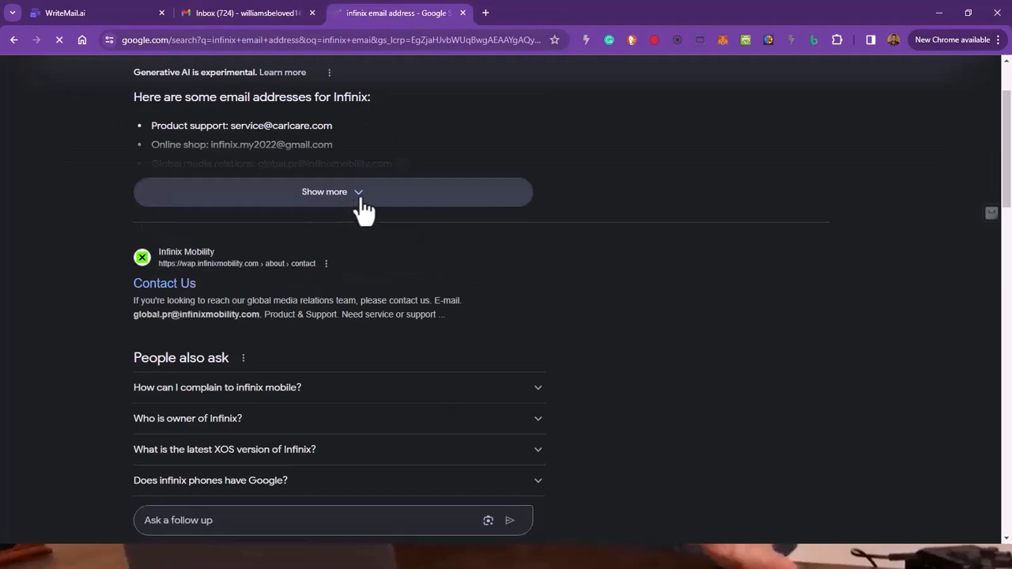
{"action": "left_click", "coordinate": [360, 199]}
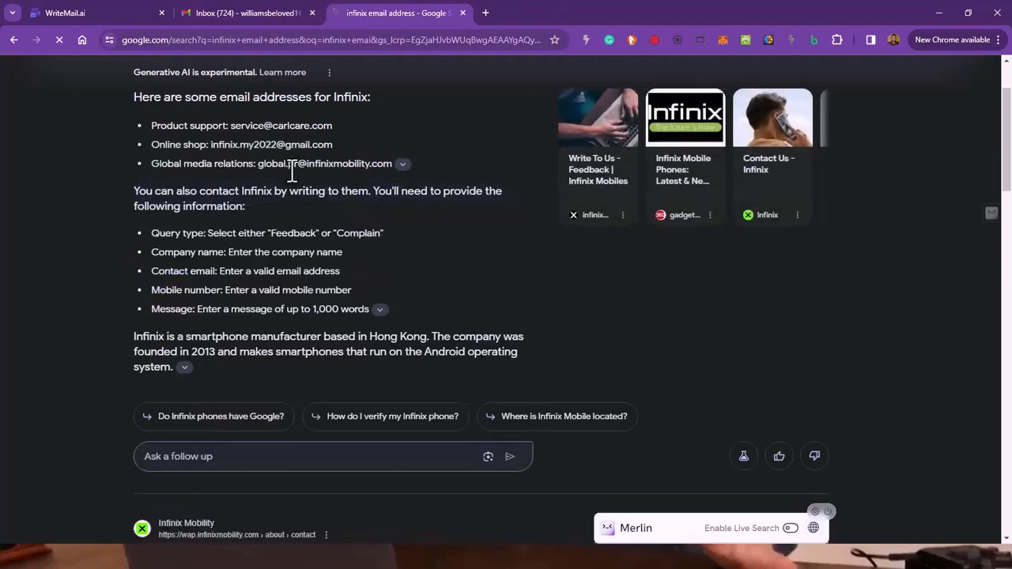
{"action": "left_click_drag", "start_coordinate": [263, 170], "coordinate": [394, 164]}
{"action": "right_click", "coordinate": [383, 164]}
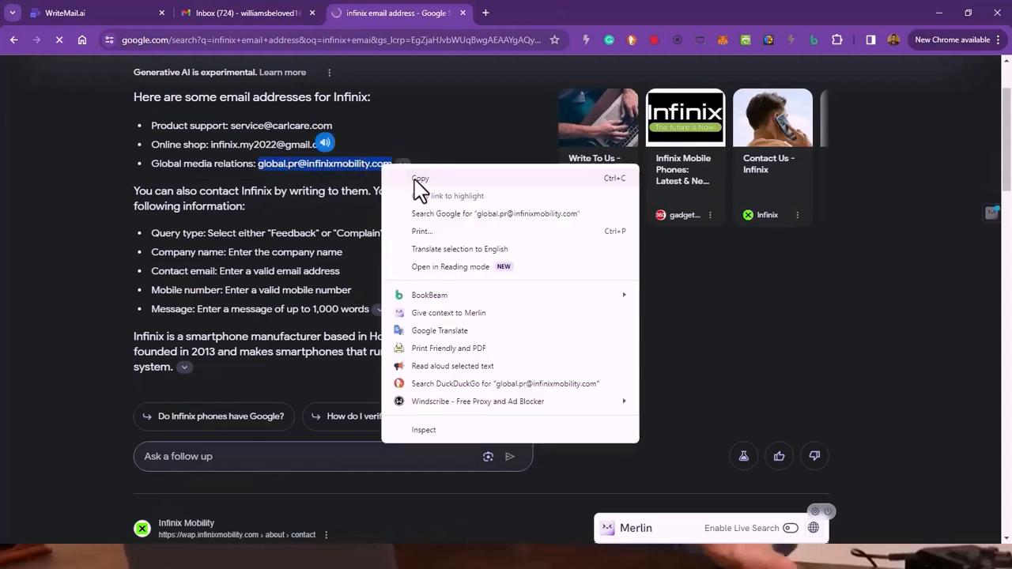
{"action": "left_click", "coordinate": [414, 173]}
Step: Return to the Gmail draft and paste the copied media relations address as the recipient
{"action": "left_click", "coordinate": [237, 14]}
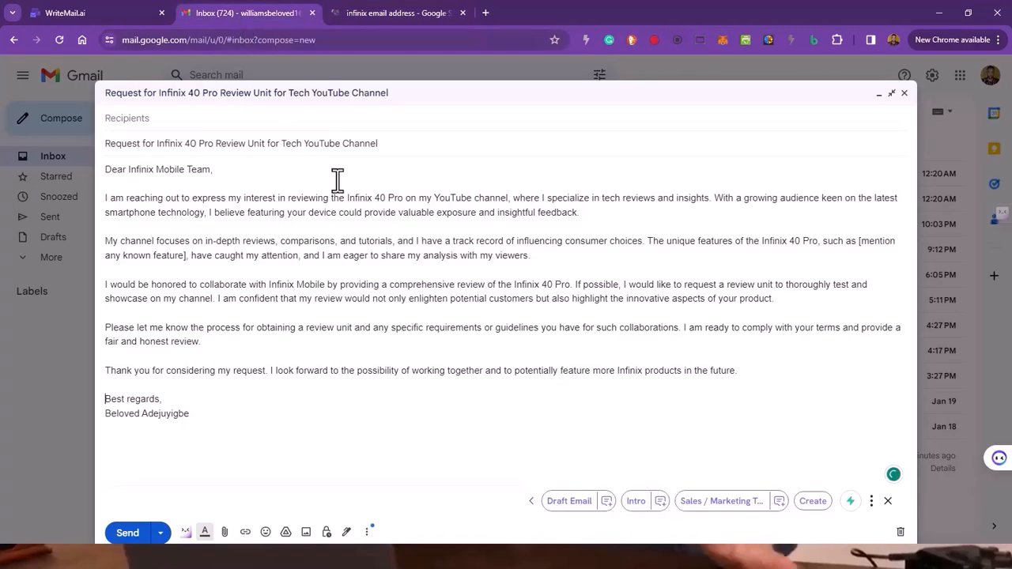
{"action": "left_click", "coordinate": [139, 119]}
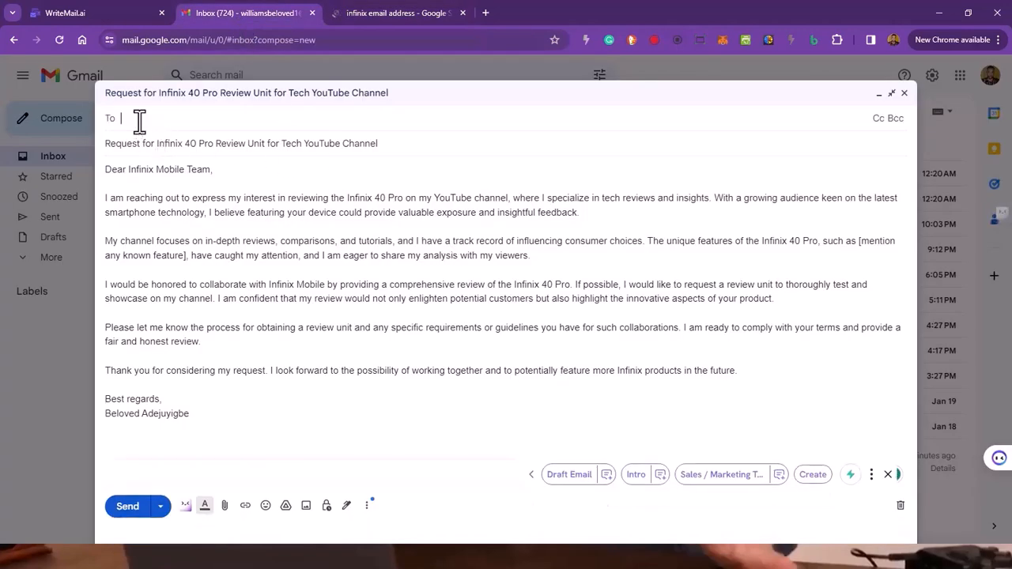
{"action": "right_click", "coordinate": [140, 120]}
{"action": "left_click", "coordinate": [187, 243]}
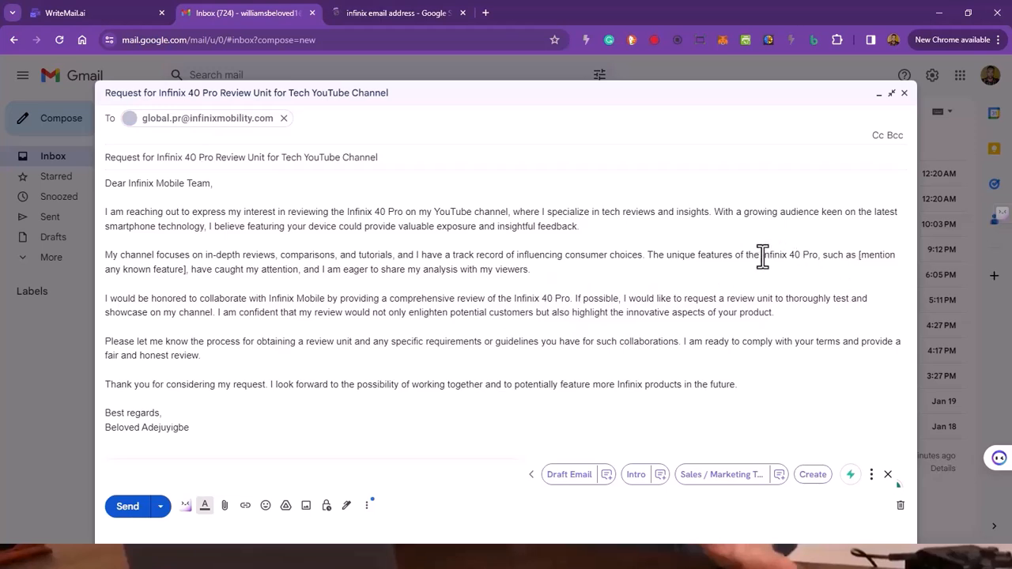
Step: Copy "Infinix 40 Pro" from the draft, search for "infinix 40 pro unique features" in a new tab, and close the earlier search
{"action": "left_click_drag", "start_coordinate": [763, 254], "coordinate": [817, 242]}
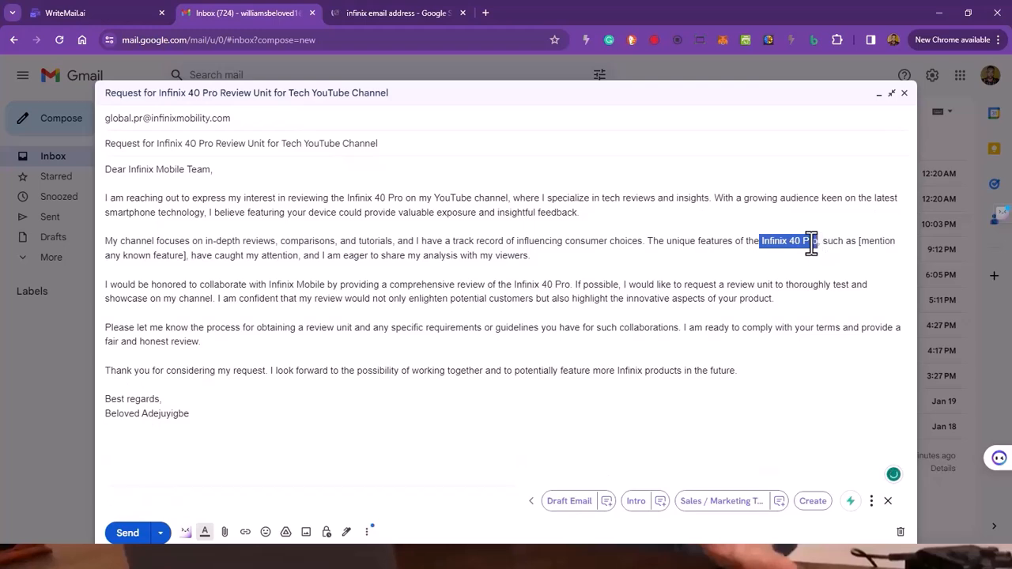
{"action": "right_click", "coordinate": [810, 245]}
{"action": "left_click", "coordinate": [650, 310]}
{"action": "left_click", "coordinate": [487, 12]}
{"action": "left_click", "coordinate": [418, 13]}
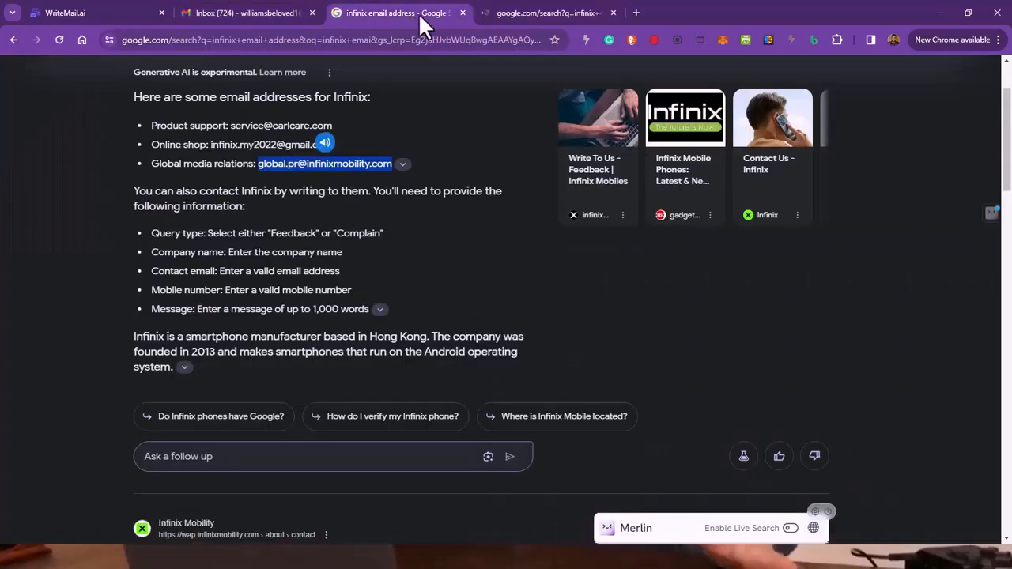
{"action": "left_click", "coordinate": [462, 11]}
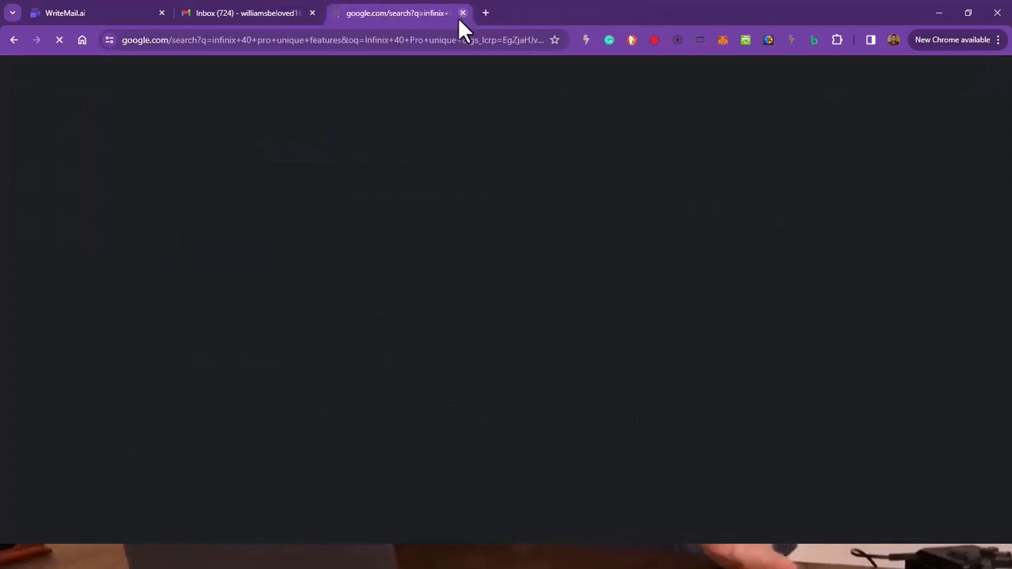
Step: Copy the phone's unique features from the search overview, from Fast charging through the Metamaterial Gaming Network Technology description
{"action": "left_click", "coordinate": [233, 11]}
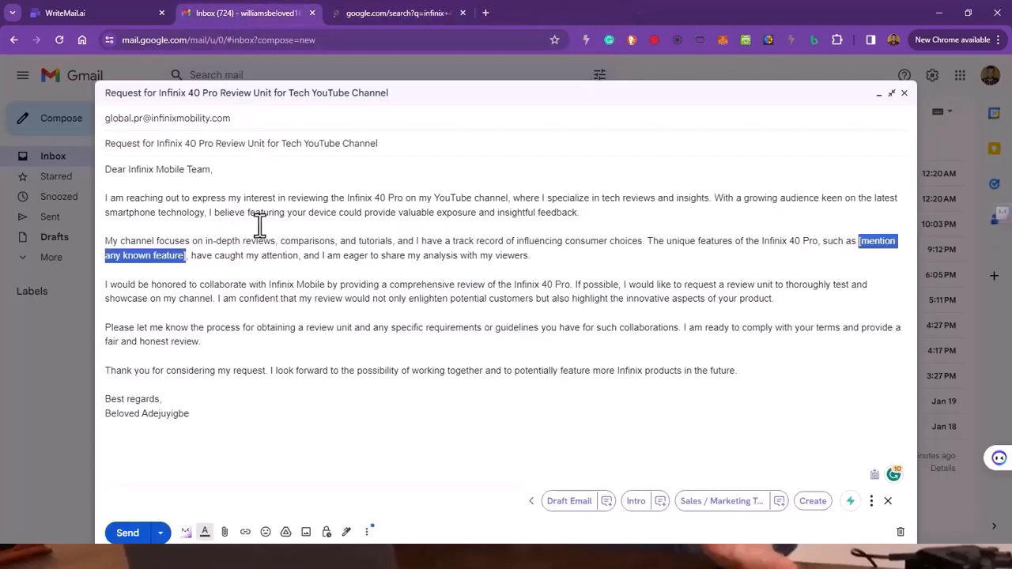
{"action": "left_click", "coordinate": [387, 13]}
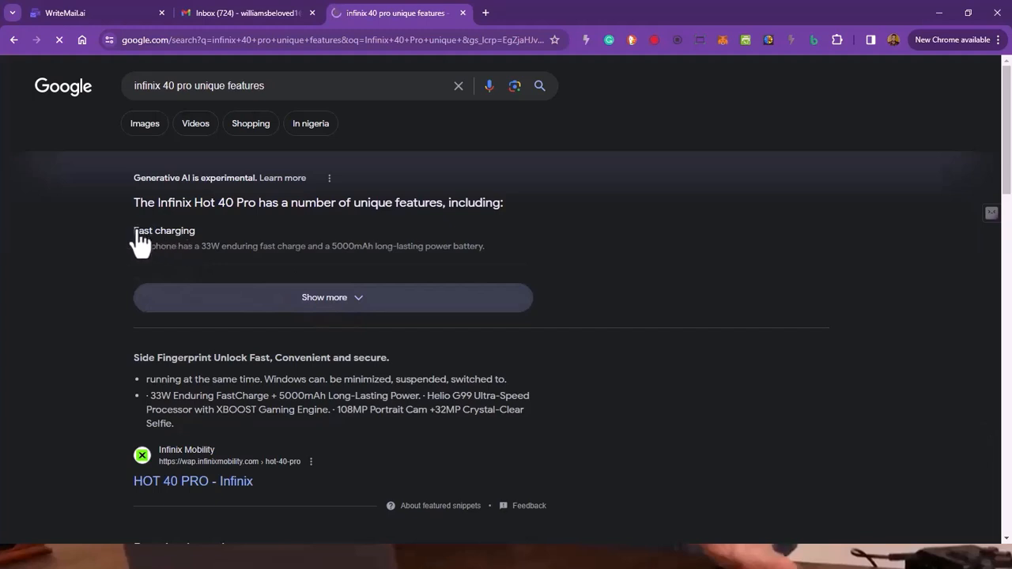
{"action": "scroll", "coordinate": [338, 208], "scroll_direction": "down", "scroll_amount": 2}
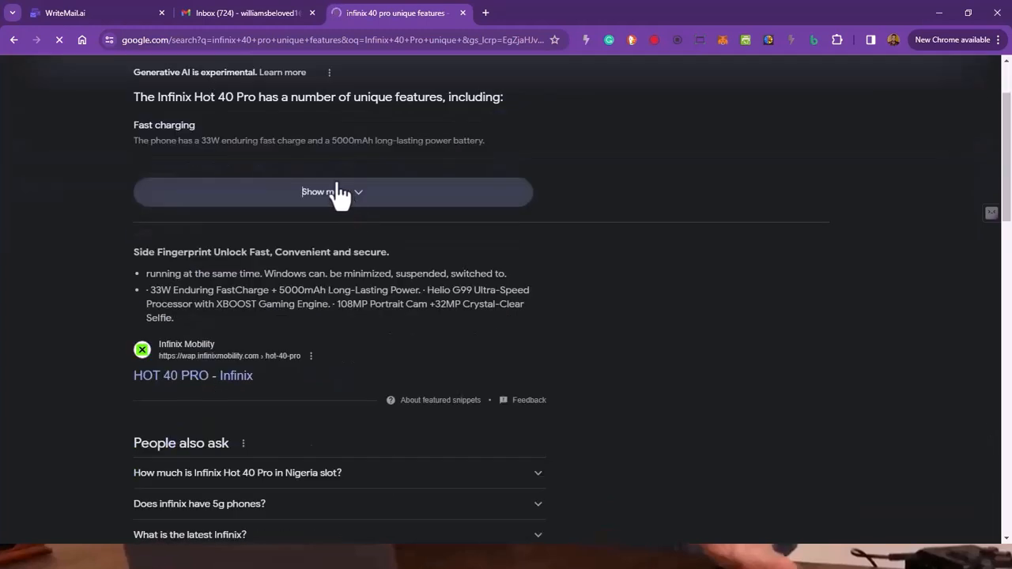
{"action": "left_click", "coordinate": [261, 11]}
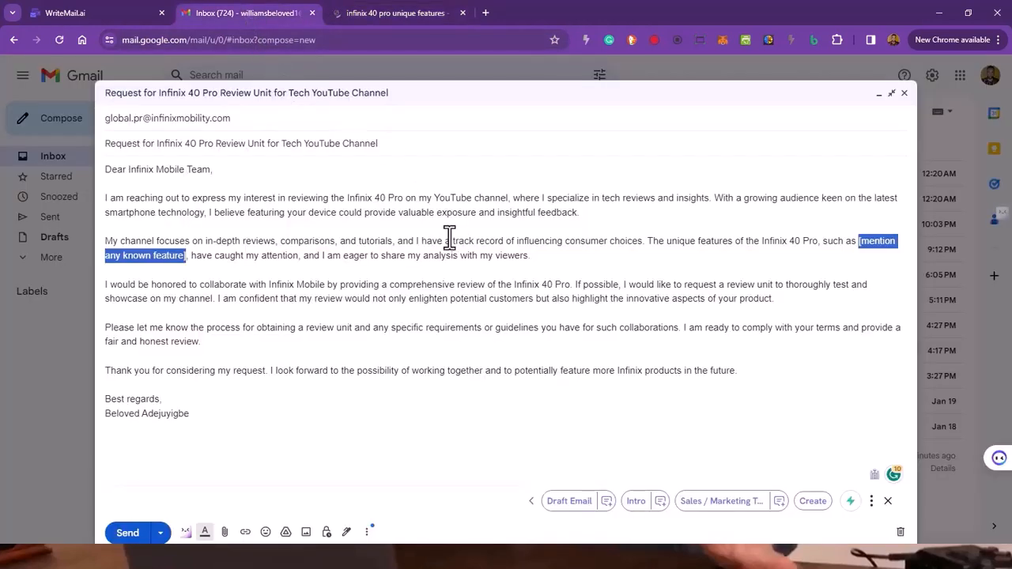
{"action": "left_click", "coordinate": [362, 11]}
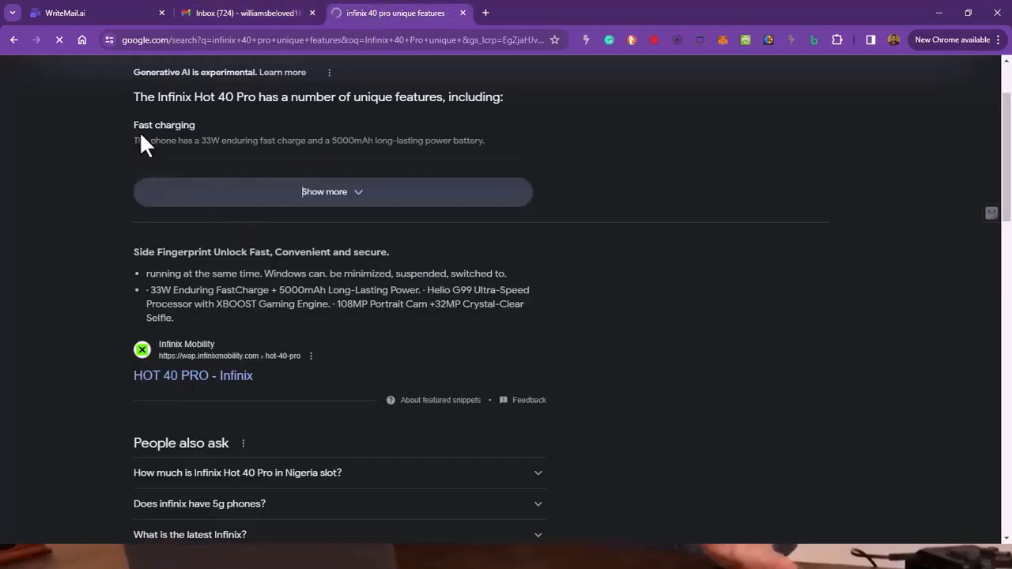
{"action": "left_click_drag", "start_coordinate": [134, 125], "coordinate": [428, 354]}
{"action": "right_click", "coordinate": [247, 147]}
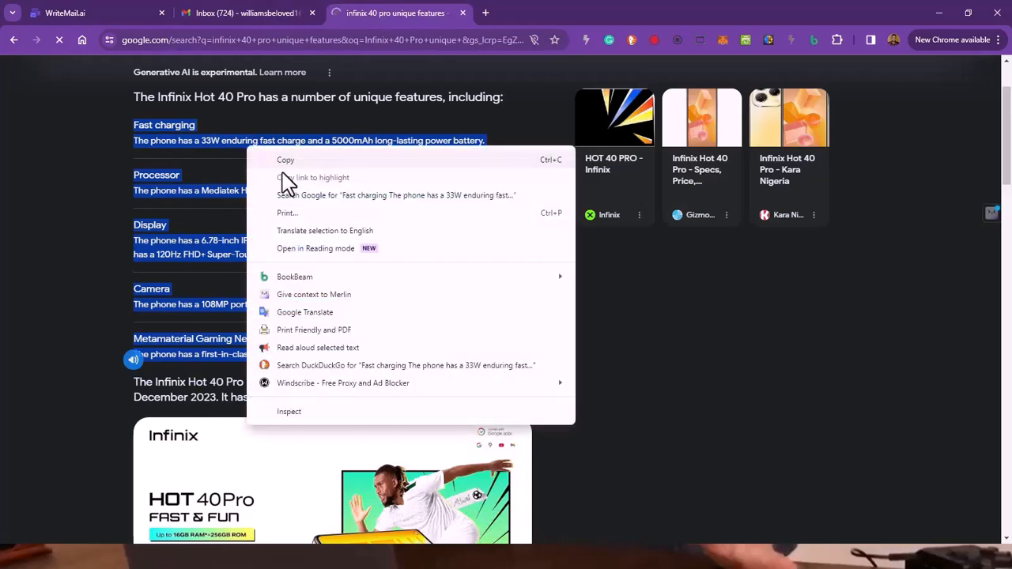
{"action": "left_click", "coordinate": [289, 161]}
Step: Replace the feature placeholder with the copied text, trimmed to fast charging, processor, display, 120Hz FHD+ super-touch display with a magic ring, Camera and metamaterial gaming network technology
{"action": "left_click", "coordinate": [245, 12]}
{"action": "left_click_drag", "start_coordinate": [864, 241], "coordinate": [902, 241]}
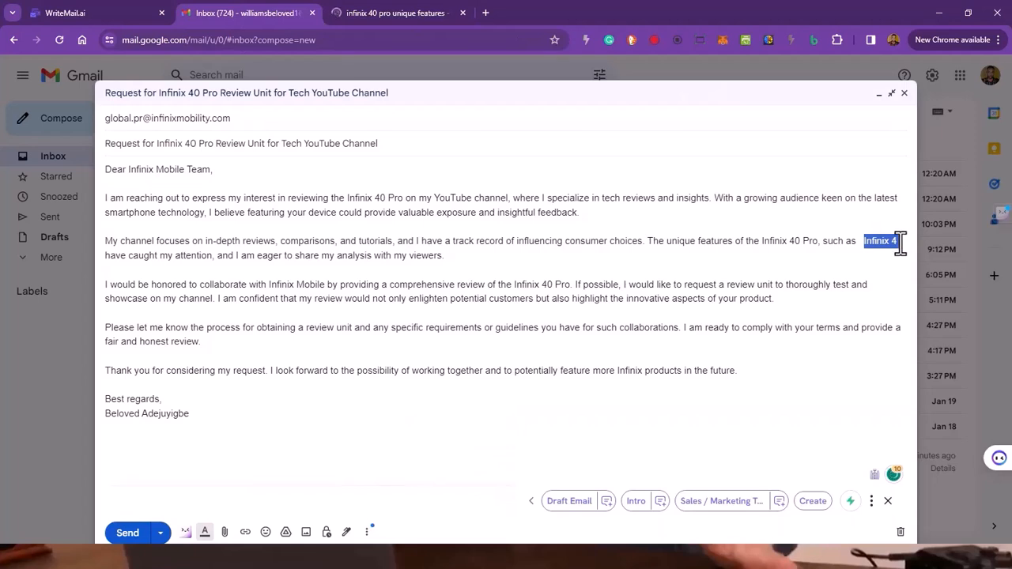
{"action": "key", "text": "ctrl+v"}
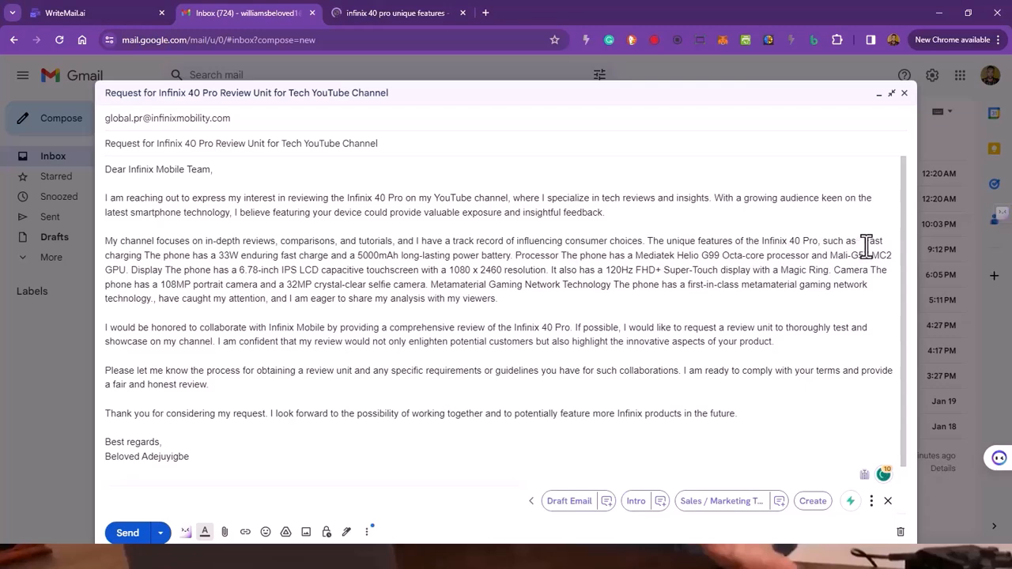
{"action": "left_click_drag", "start_coordinate": [682, 255], "coordinate": [203, 272]}
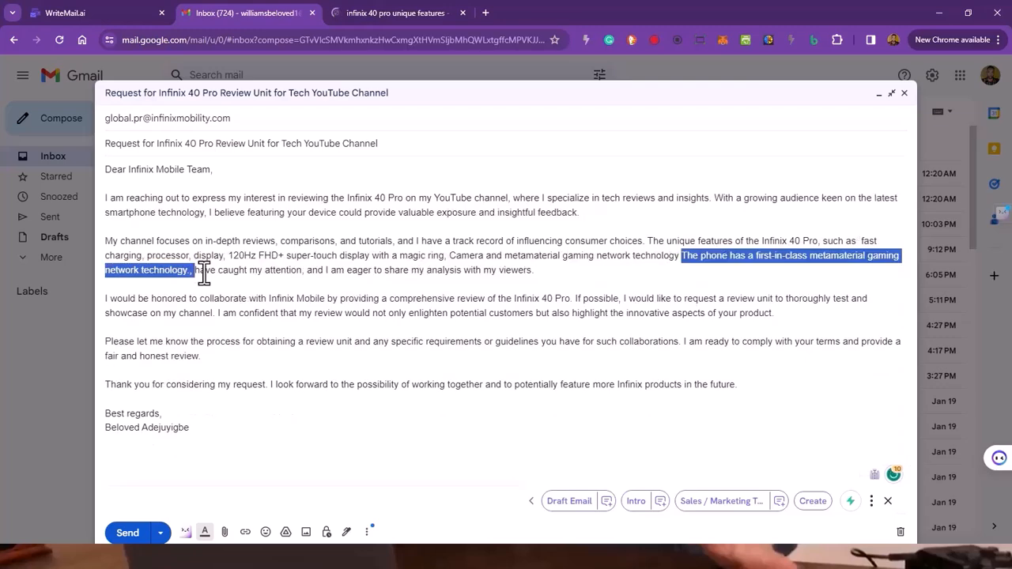
{"action": "key", "text": "BackSpace"}
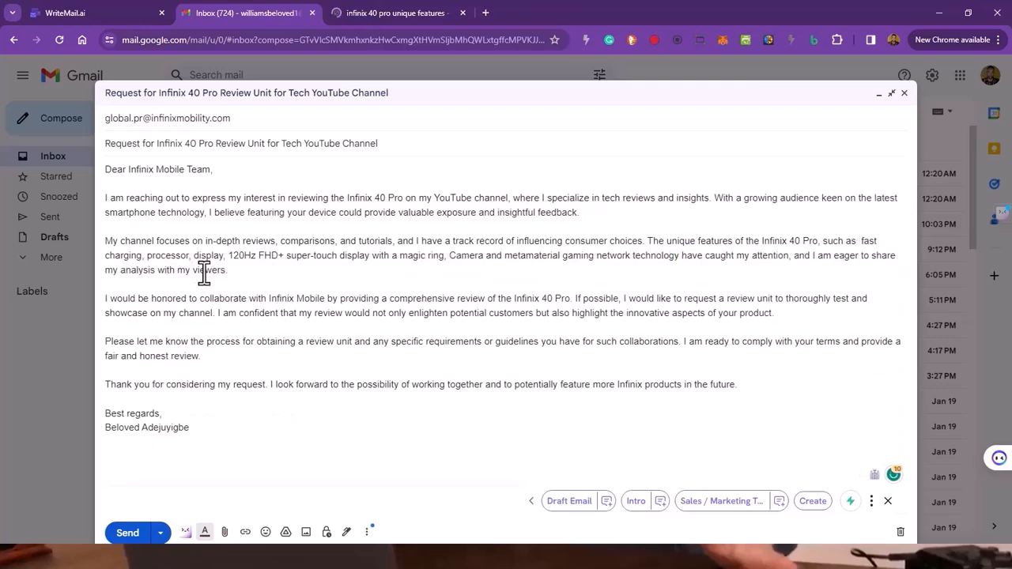
Step: Add a comma after "metamaterial gaming network technology" and remove the extra space before "fast charging" in the draft's second paragraph
{"action": "key", "text": "BackSpace"}
{"action": "type", "text": ","}
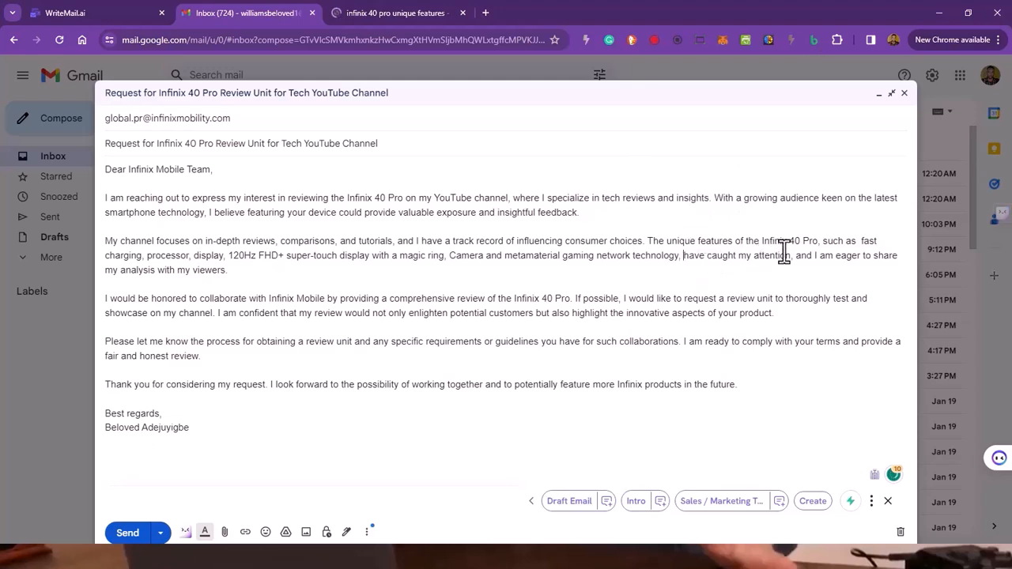
{"action": "left_click", "coordinate": [862, 242]}
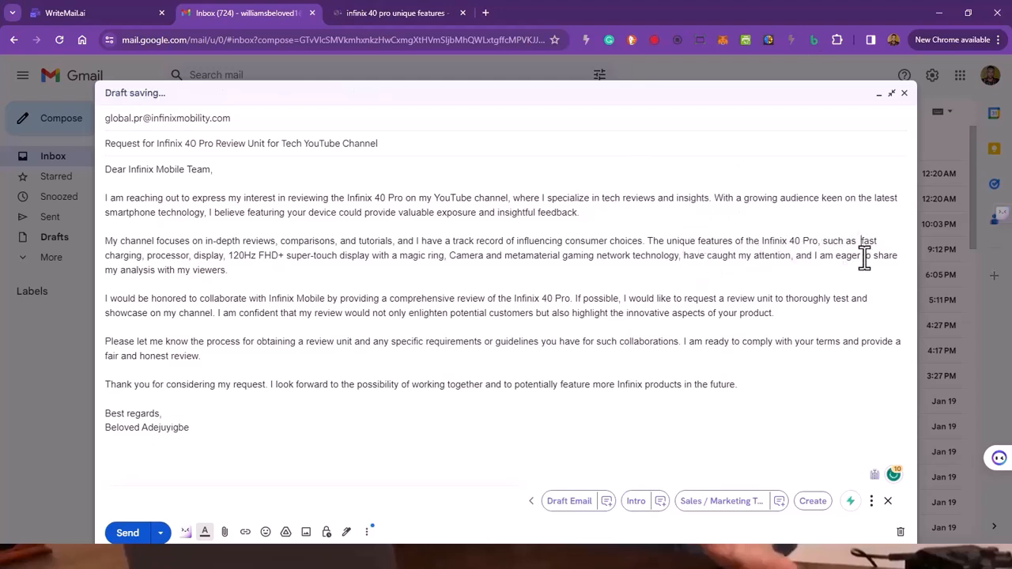
{"action": "key", "text": "BackSpace"}
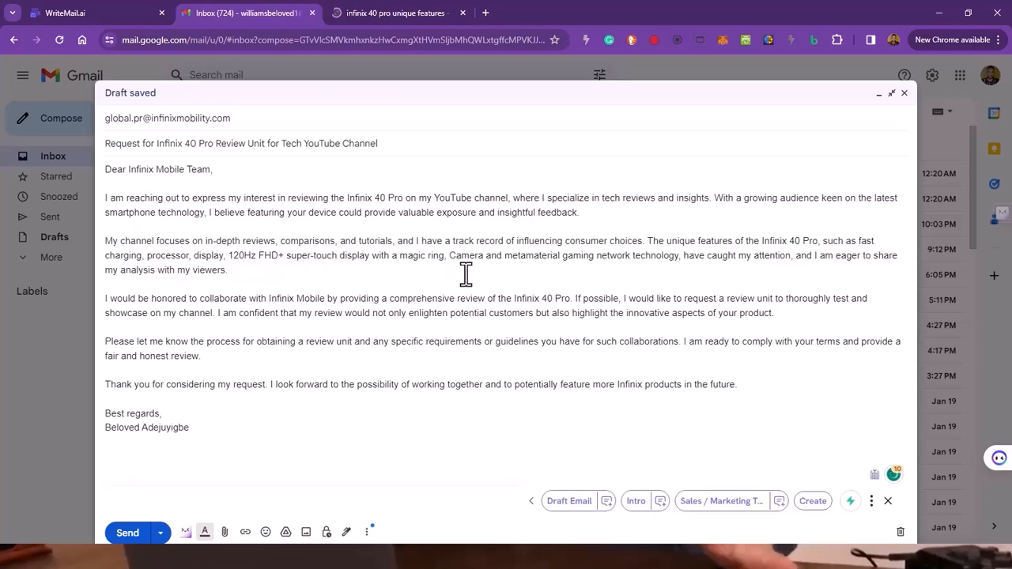
Step: Change "Camera" to lowercase "camera" in the feature list and send the email
{"action": "key", "text": "BackSpace"}
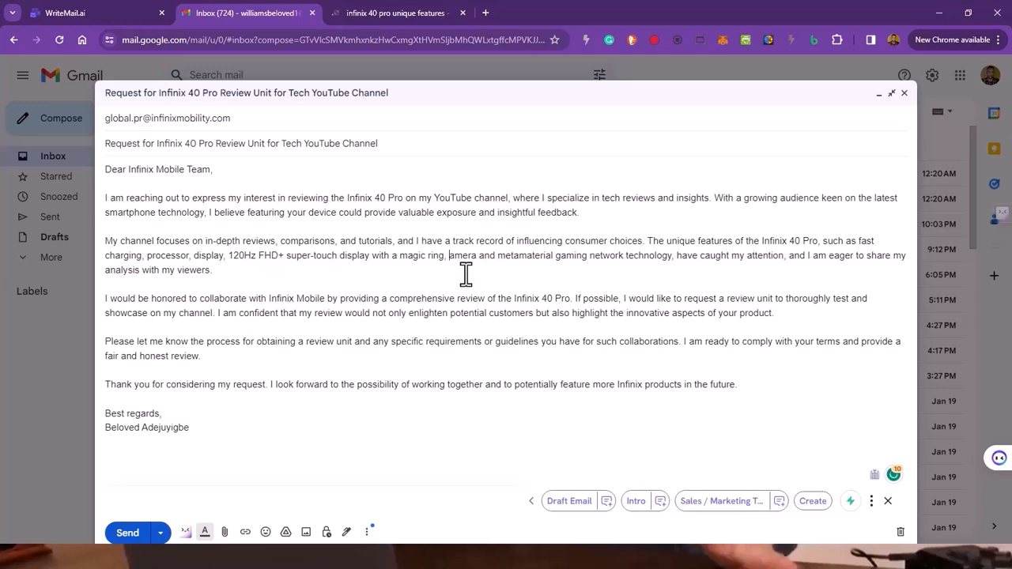
{"action": "type", "text": "d"}
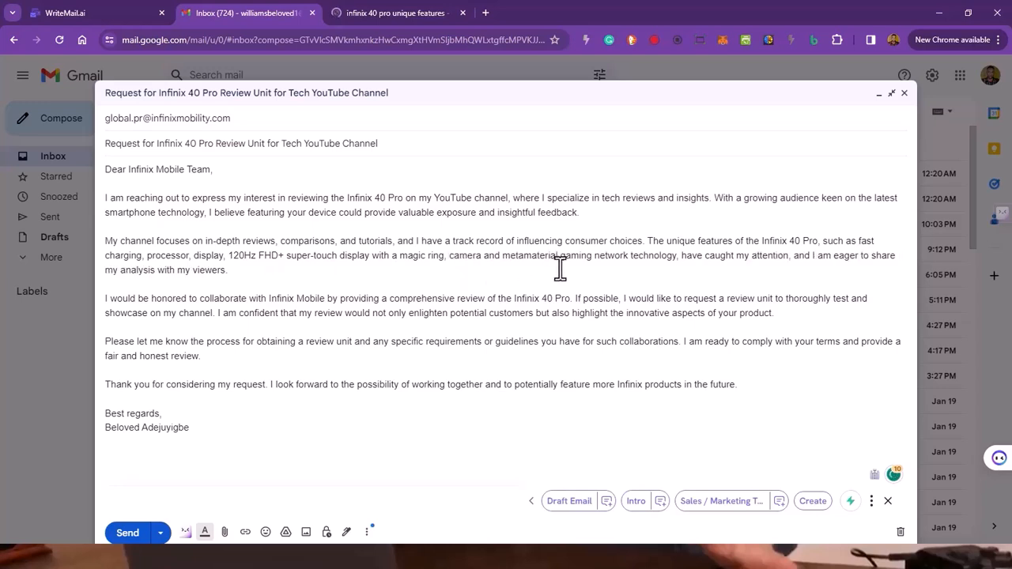
{"action": "key", "text": "BackSpace"}
{"action": "type", "text": "c"}
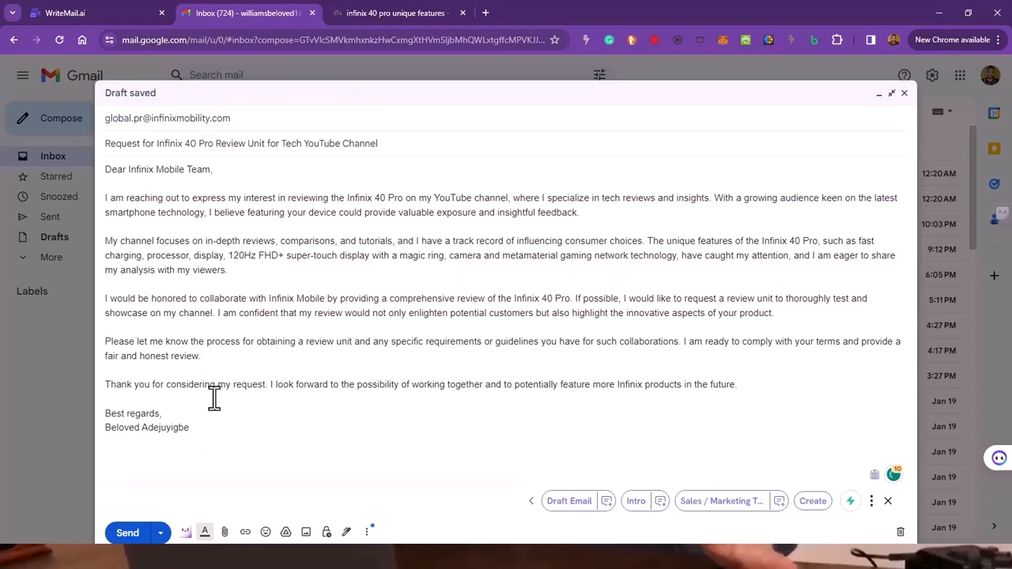
{"action": "left_click", "coordinate": [129, 534]}
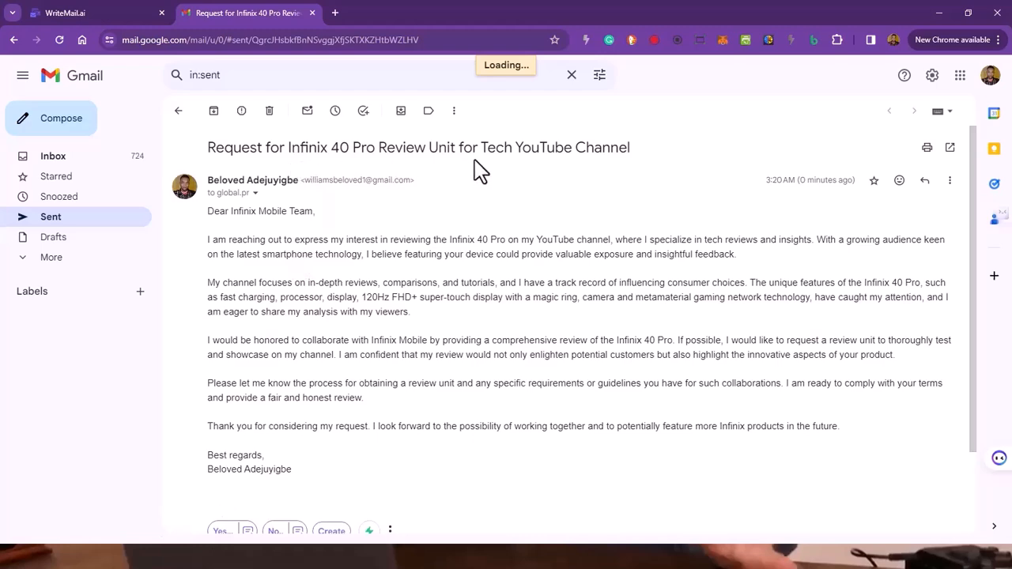
Step: Look over the end of the sent email, then switch to WriteMail.ai and return to its new-email form
{"action": "scroll", "coordinate": [379, 378], "scroll_direction": "down", "scroll_amount": 2}
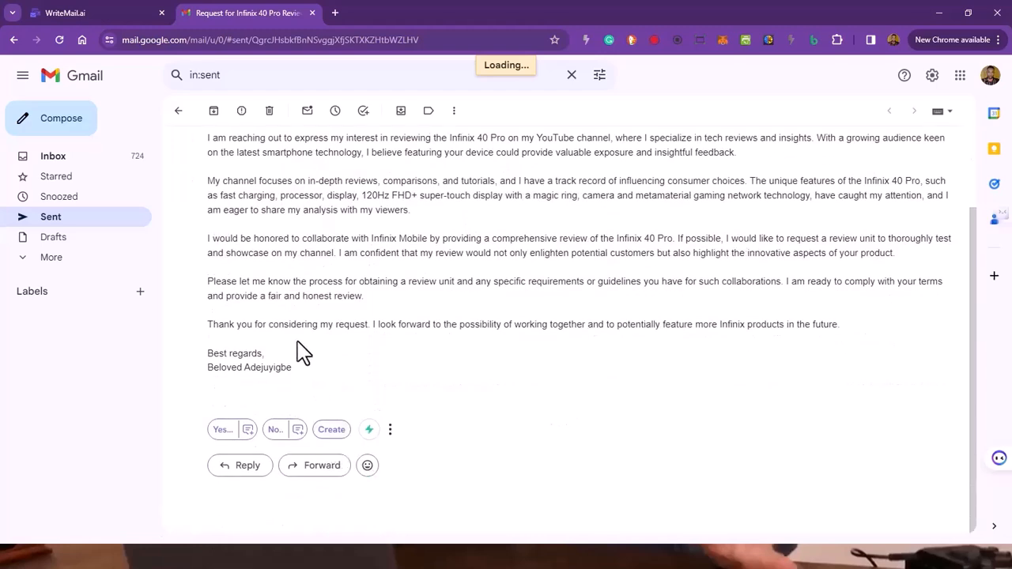
{"action": "left_click", "coordinate": [107, 14]}
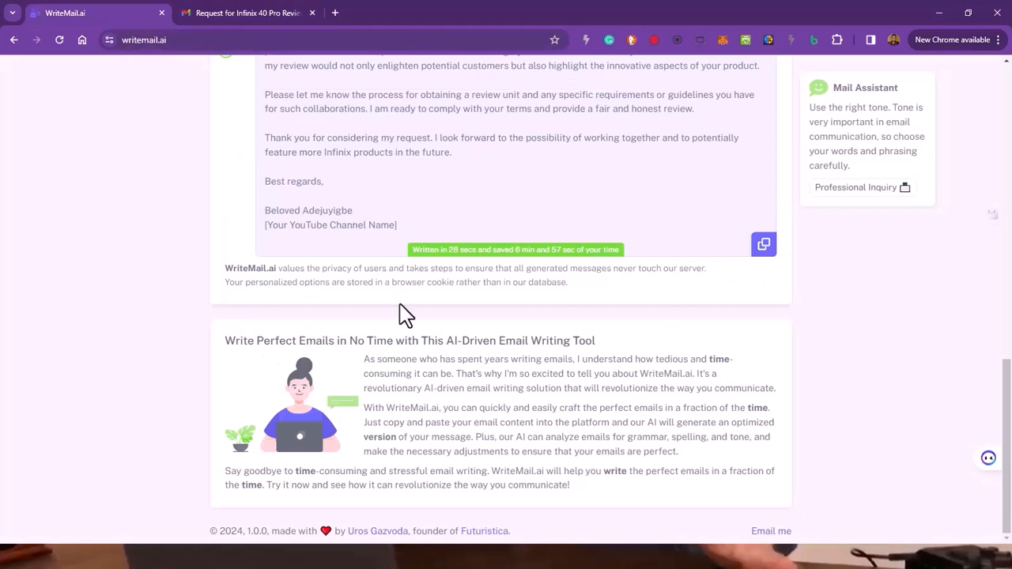
{"action": "scroll", "coordinate": [401, 312], "scroll_direction": "up", "scroll_amount": 4}
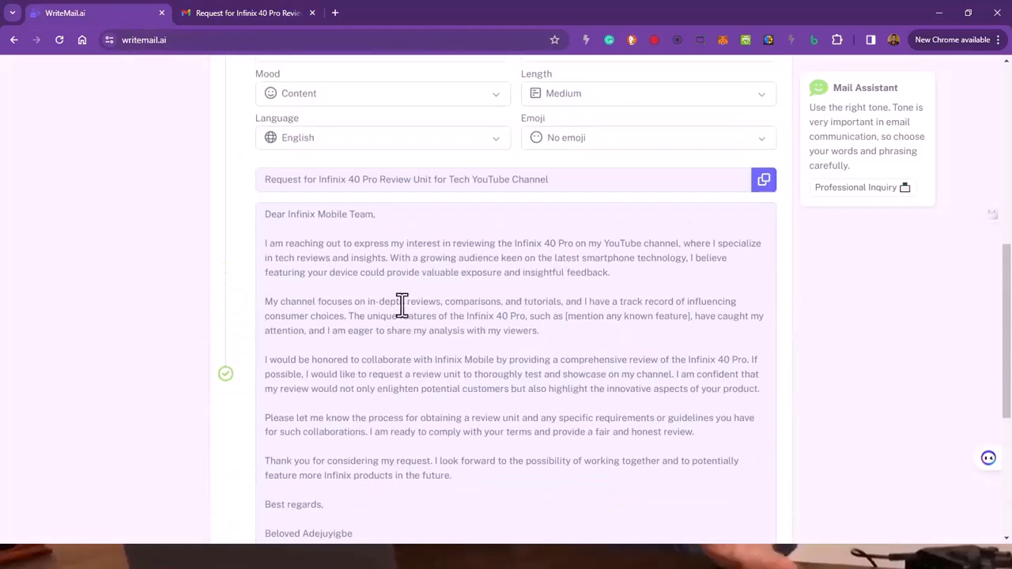
{"action": "scroll", "coordinate": [402, 304], "scroll_direction": "up", "scroll_amount": 6}
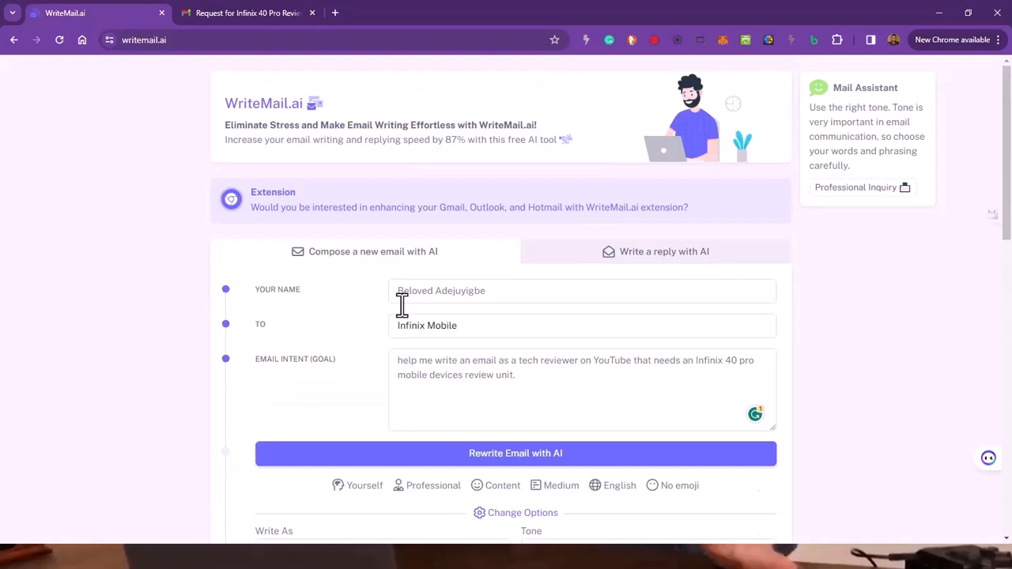